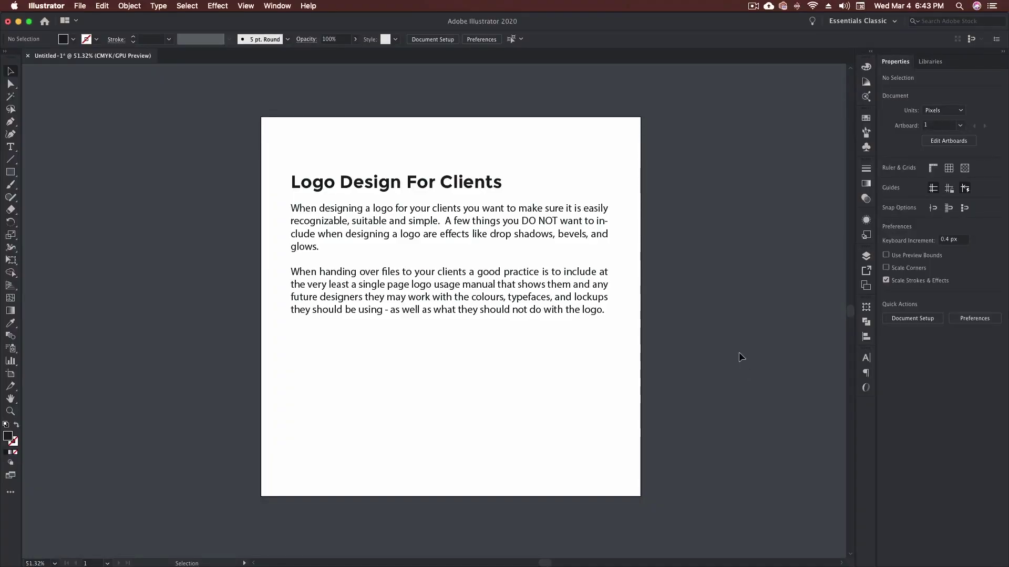
- Compare the font settings of the Logo Design For Clients heading and the body text
left_click(444, 185)
left_click(462, 227)
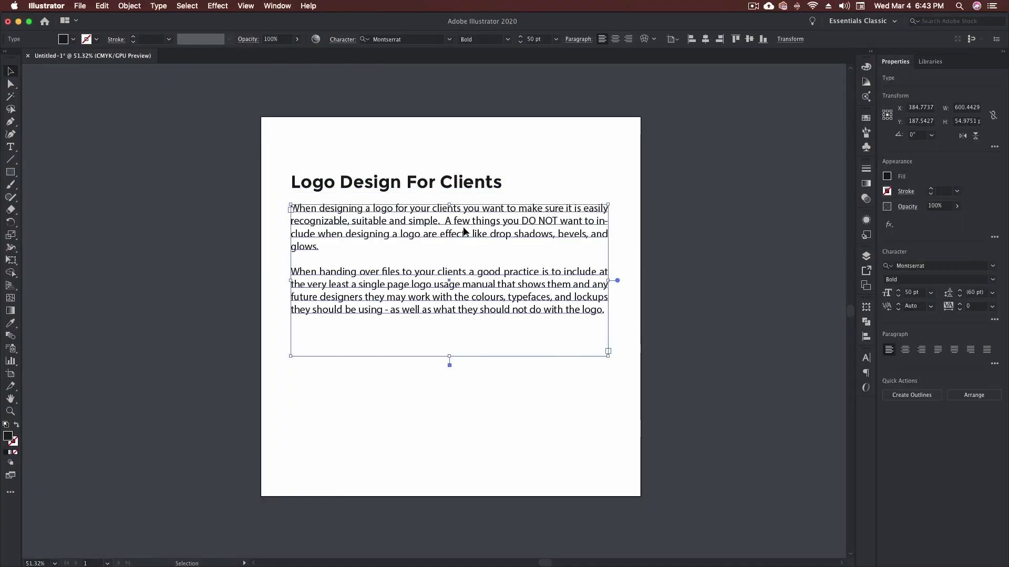
left_click(407, 187)
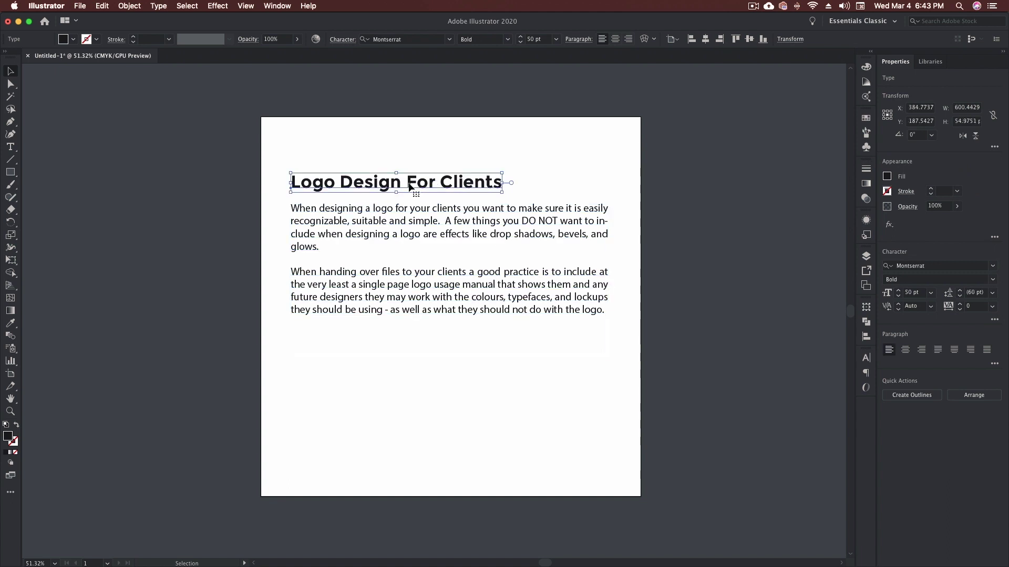
left_click(427, 212)
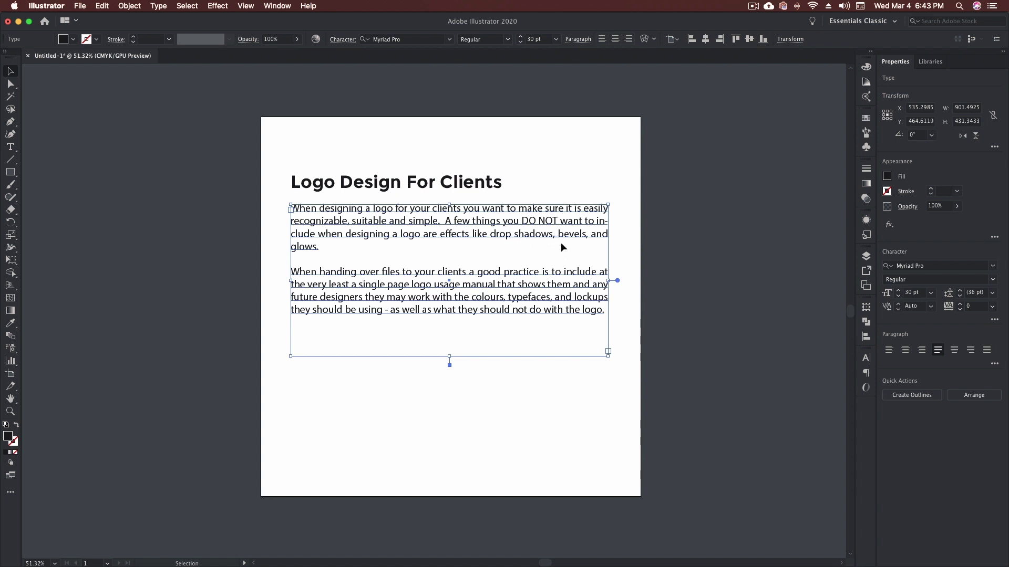
left_click(660, 271)
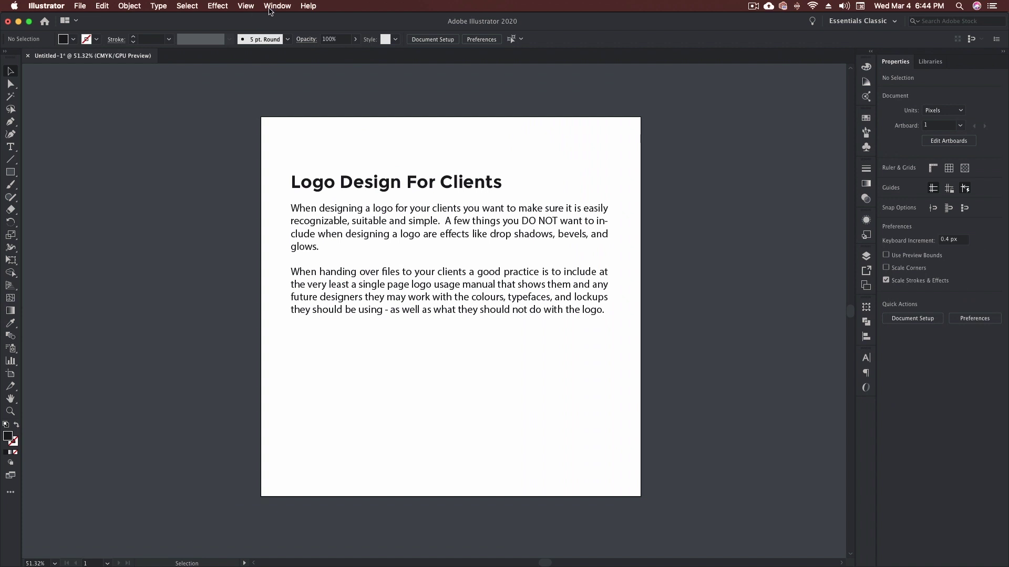
- Look for the paragraph settings panel, select the body text frame, then clear the selection
left_click(269, 8)
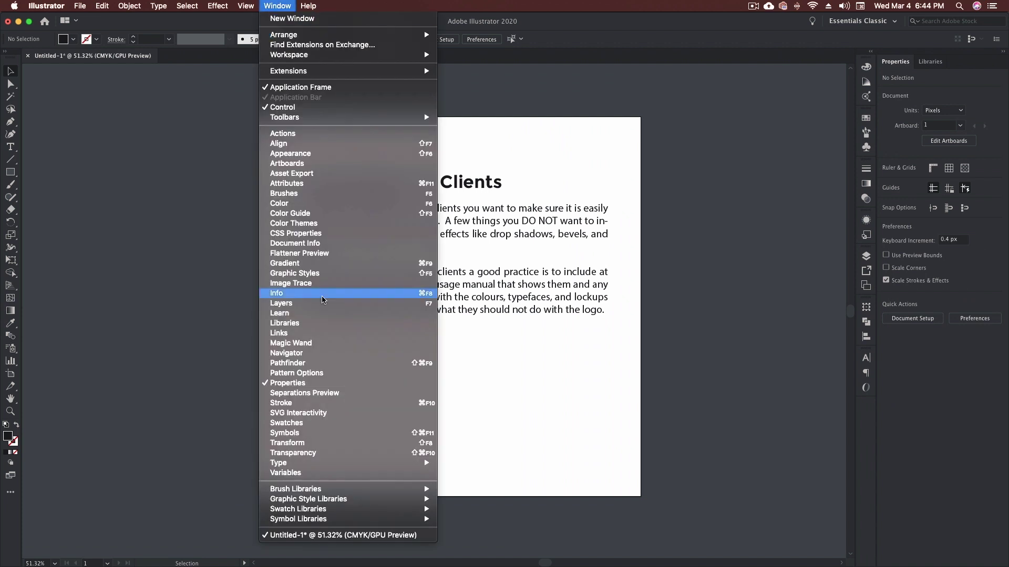
mouse_move(380, 464)
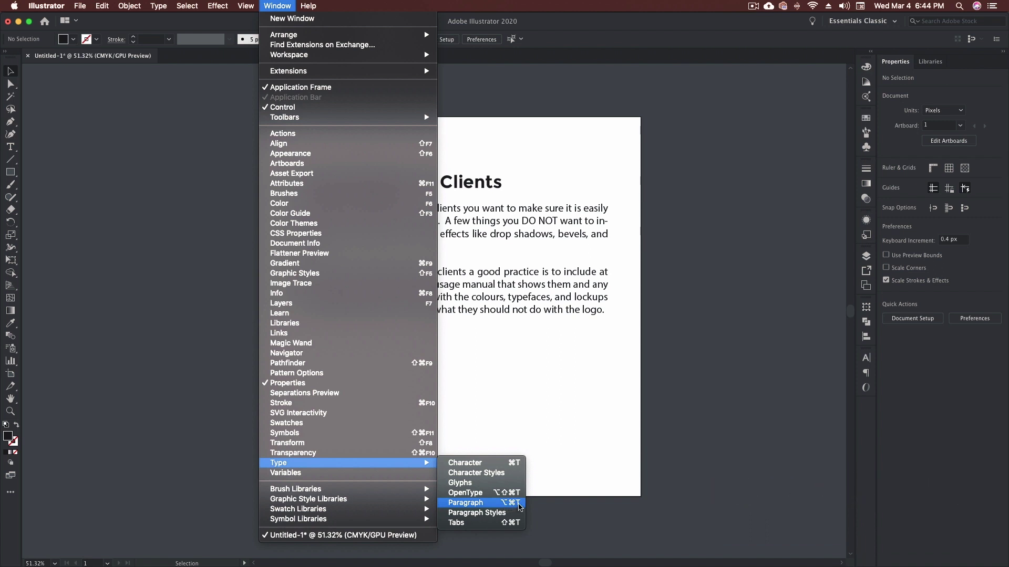
left_click(396, 243)
left_click(394, 238)
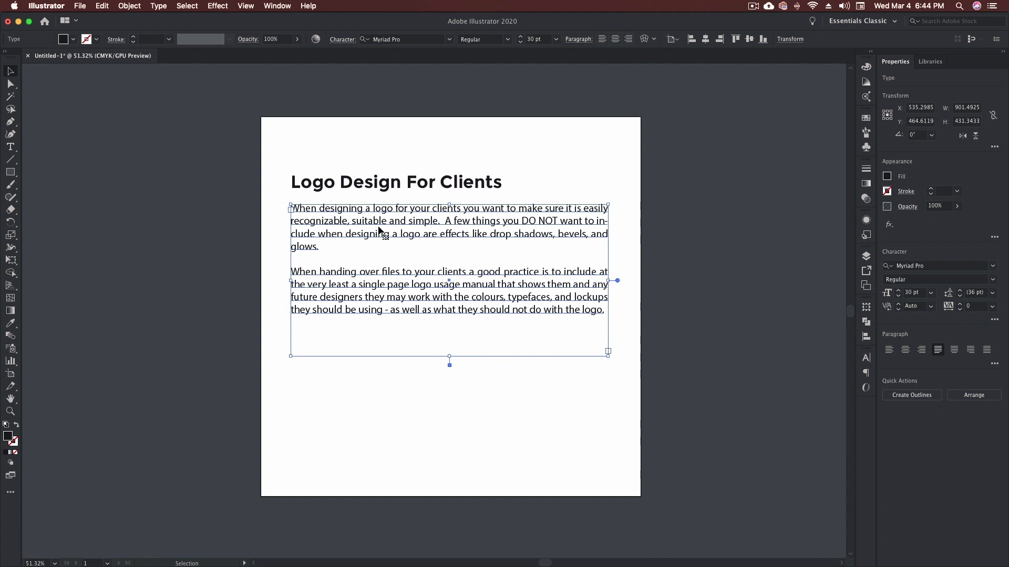
left_click(11, 85)
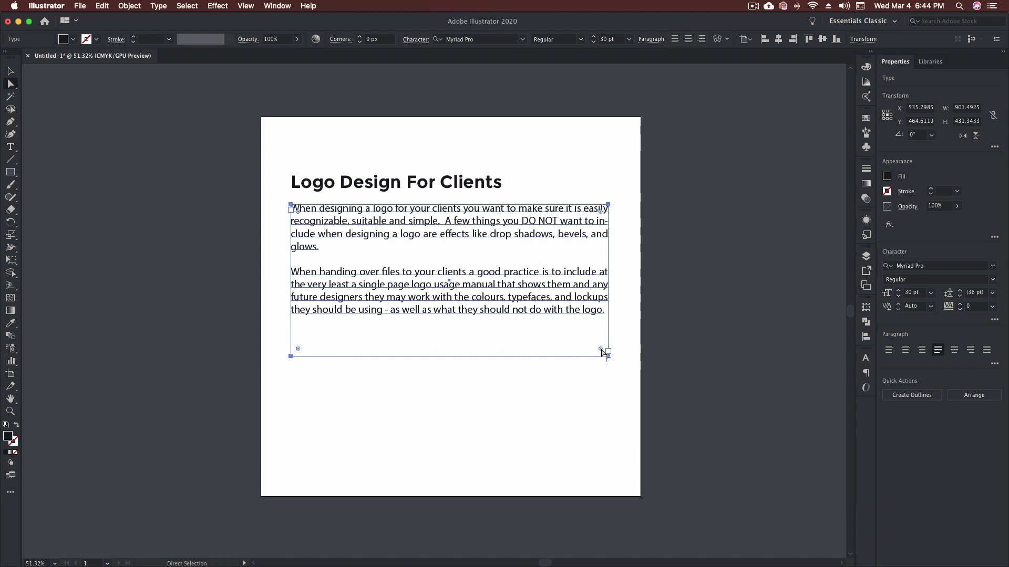
left_click(10, 71)
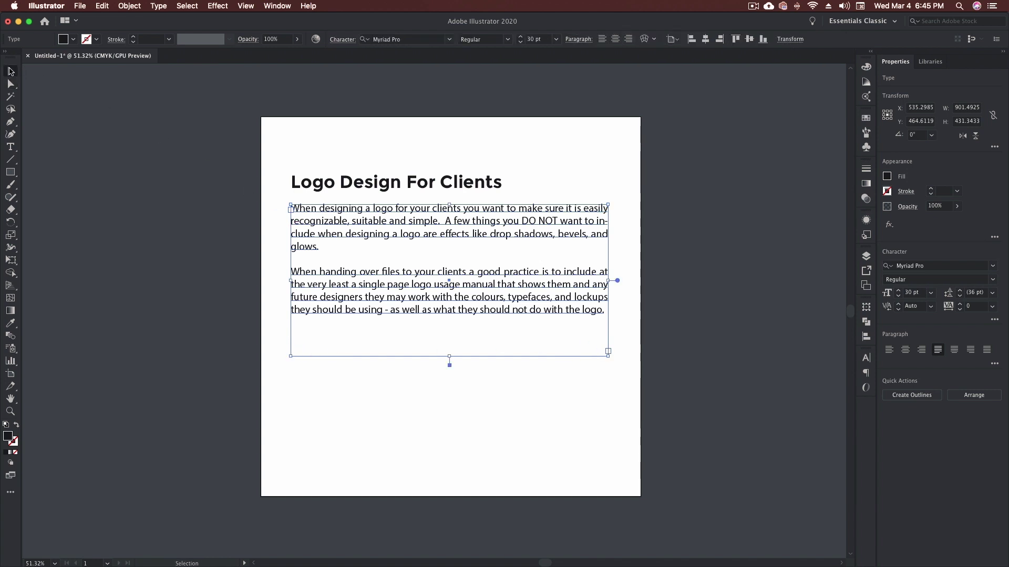
left_click(159, 220)
- Place a Lorem ipsum line of sample text below the body paragraphs
left_click(11, 147)
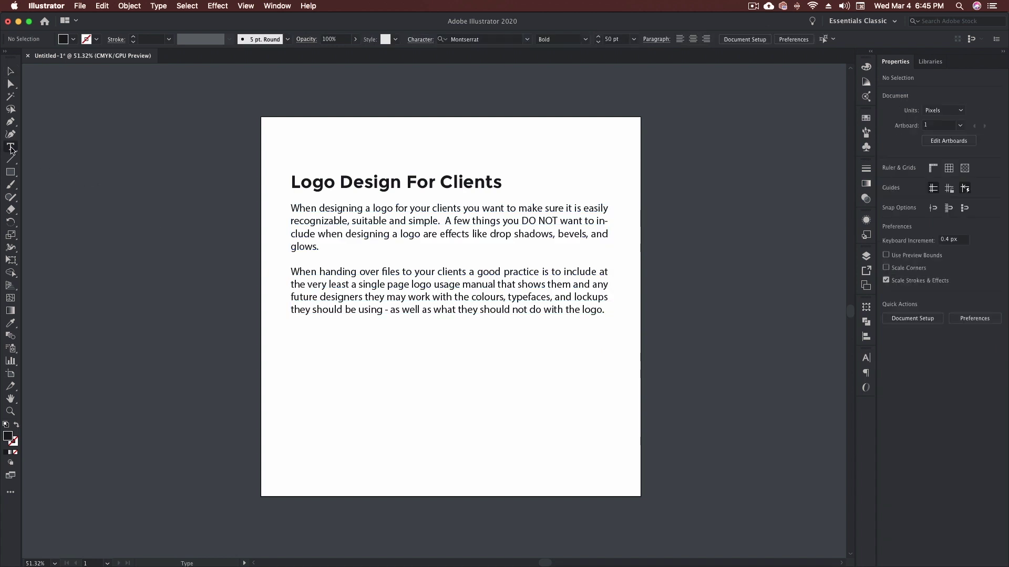
left_click(296, 386)
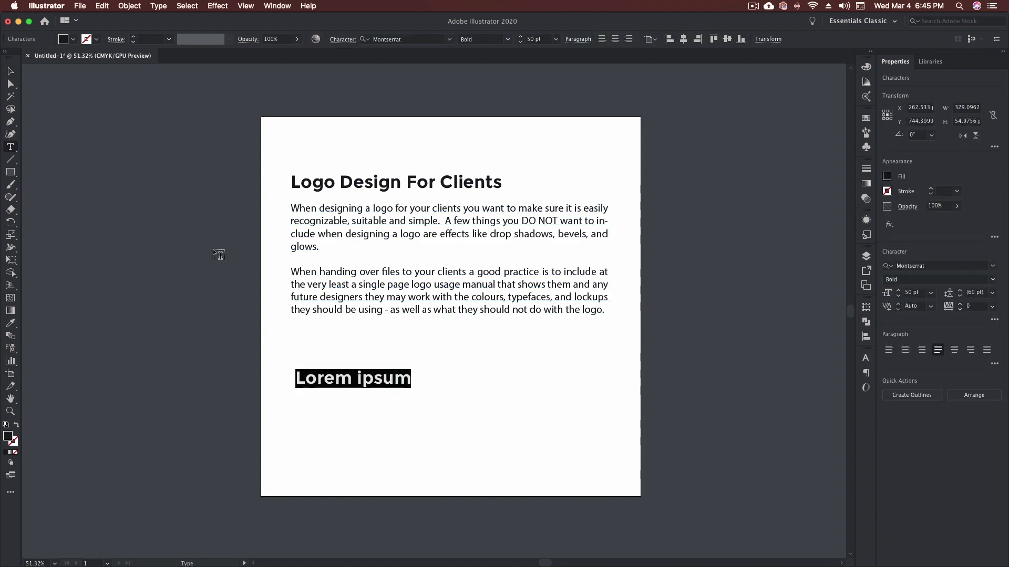
left_click(11, 71)
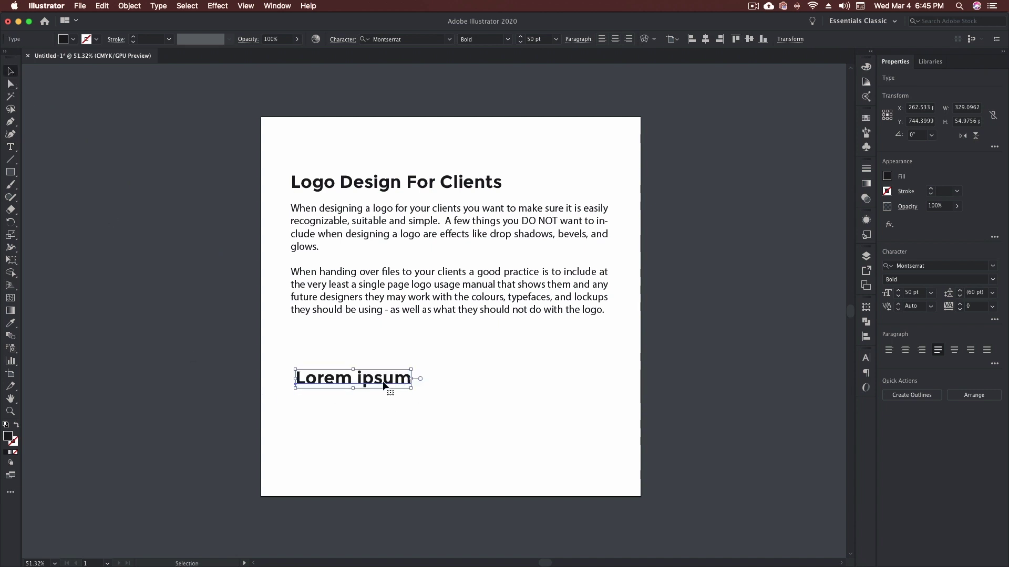
- Try enlarging Lorem ipsum and narrowing the body frame, undo both, and reselect Lorem ipsum
left_click_drag(411, 389, 564, 453)
left_click(534, 292)
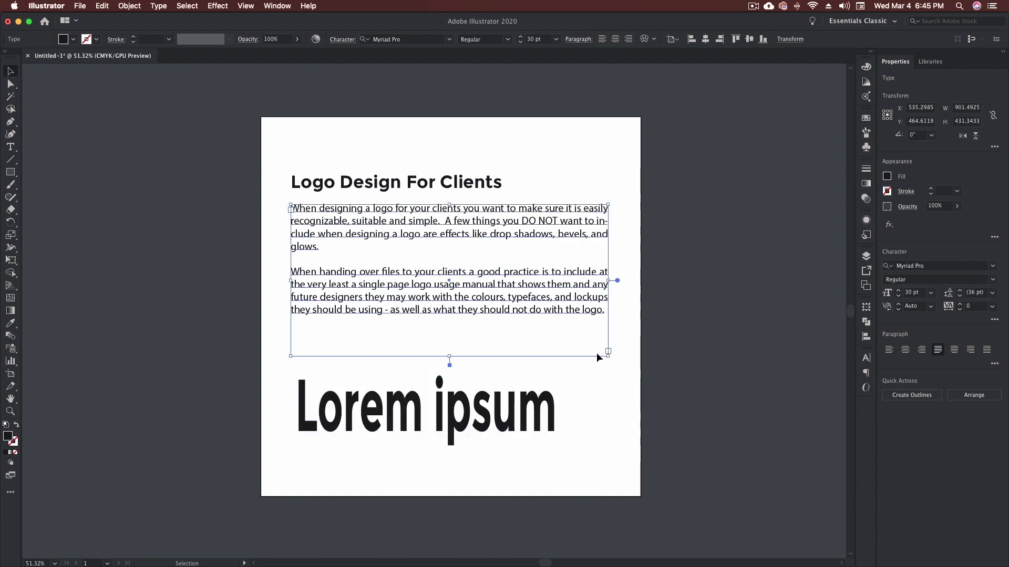
left_click_drag(608, 357, 528, 351)
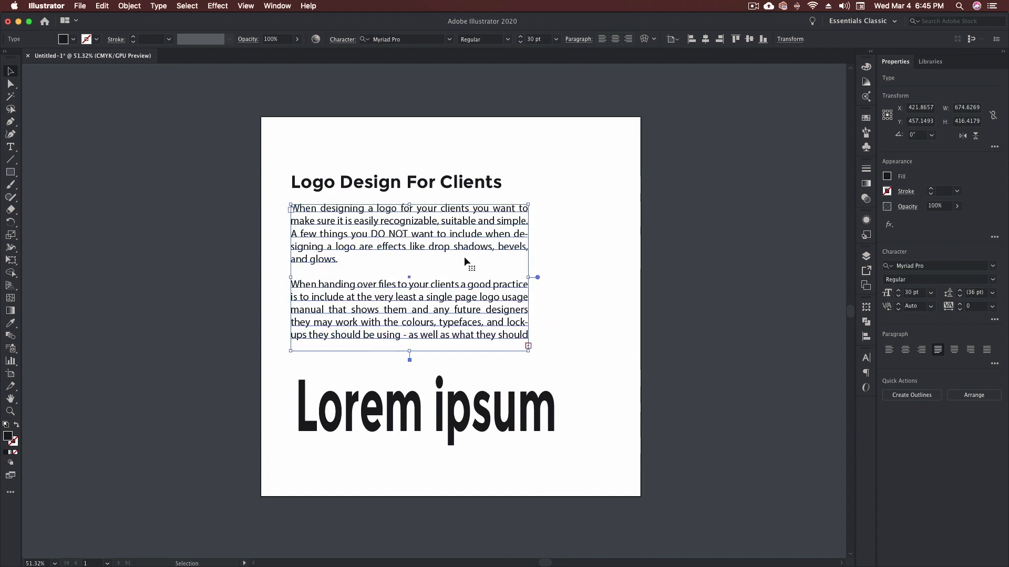
key("super+z")
left_click(494, 434)
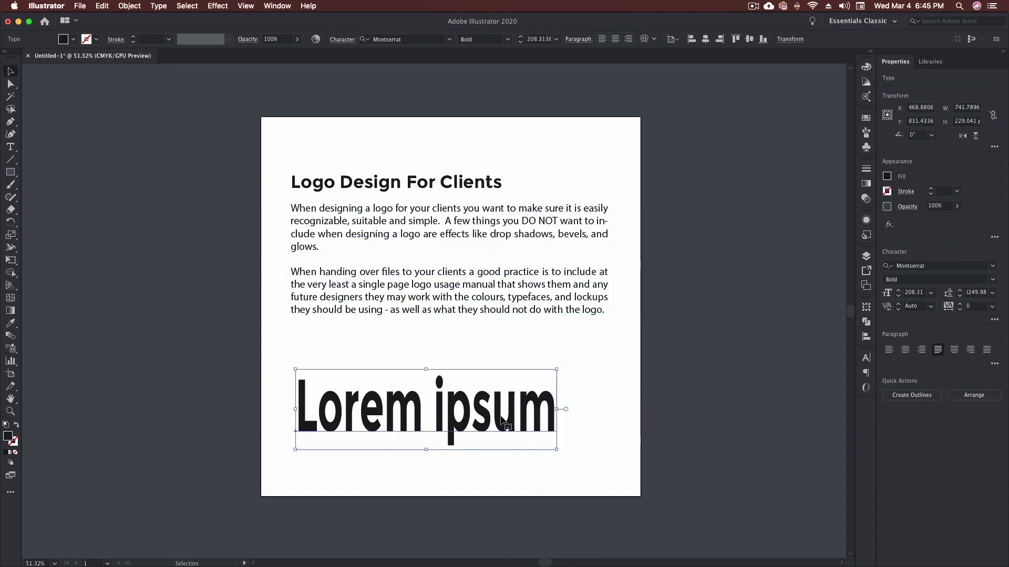
key("super+z")
key("super+z")
key("super+z")
key("super+z")
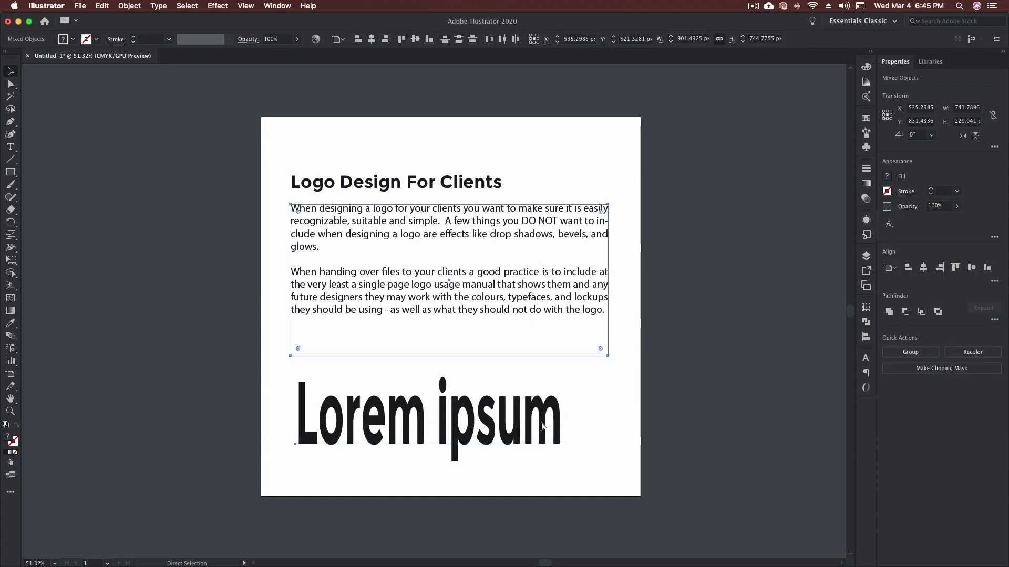
left_click(491, 419)
left_click(401, 382)
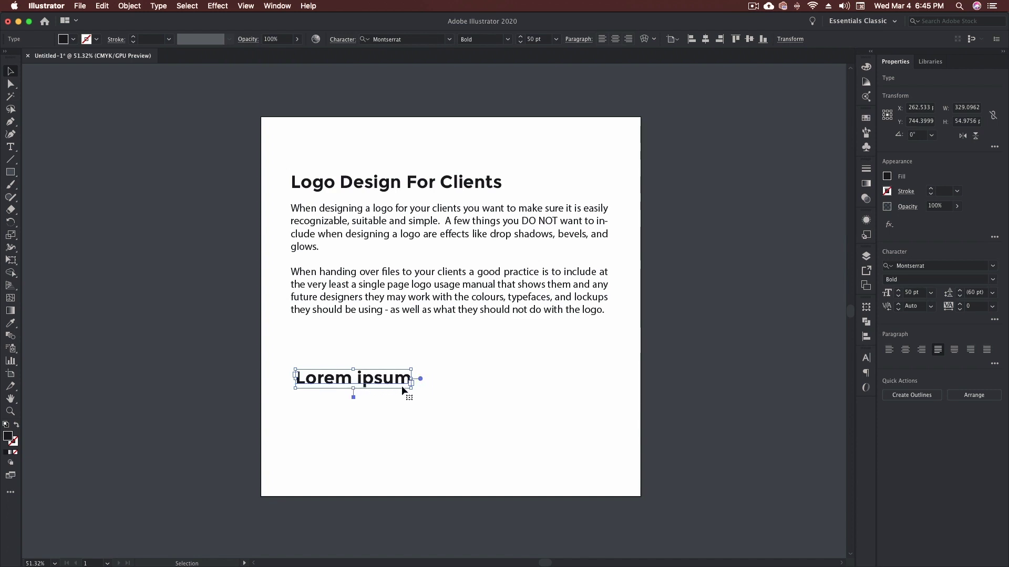
- Turn Lorem ipsum into an area box, fill it with placeholder text, then delete it
left_click_drag(412, 387, 600, 474)
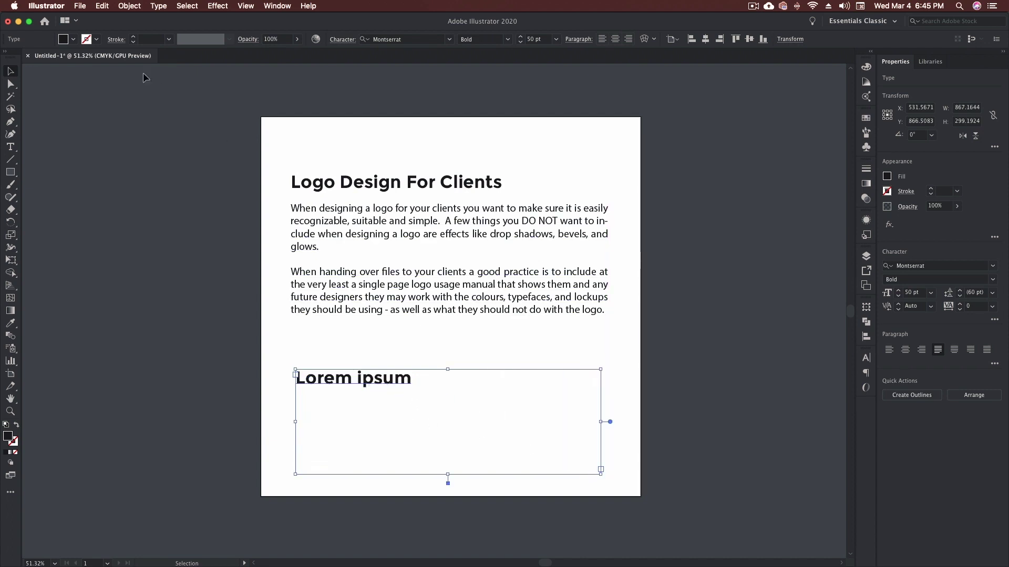
left_click(159, 7)
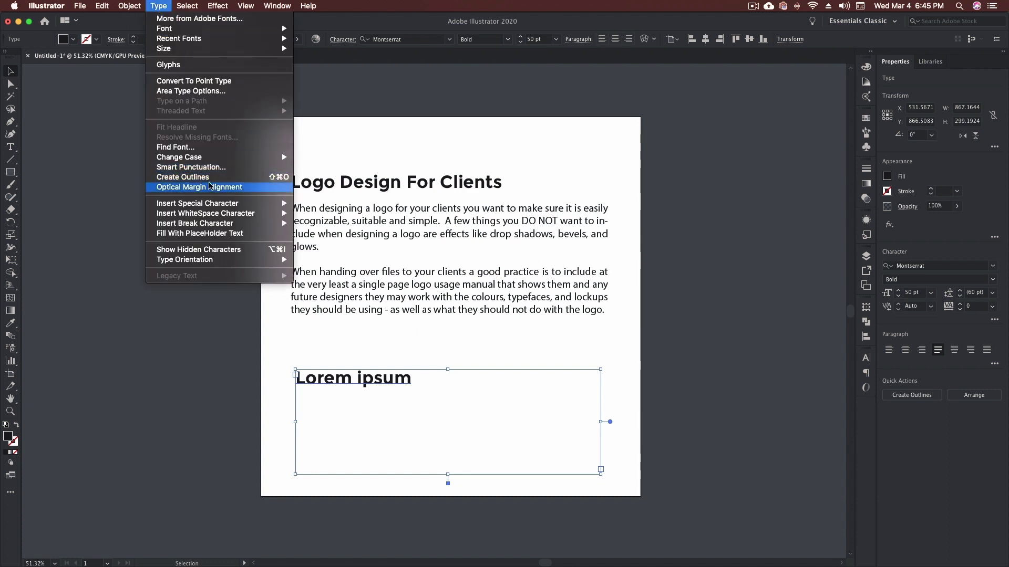
left_click(200, 233)
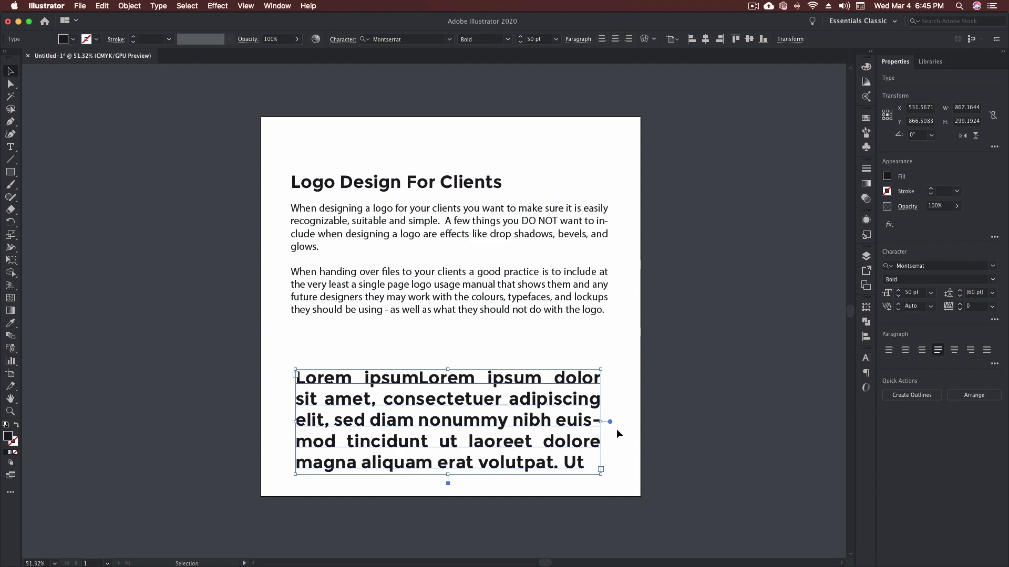
key("Delete")
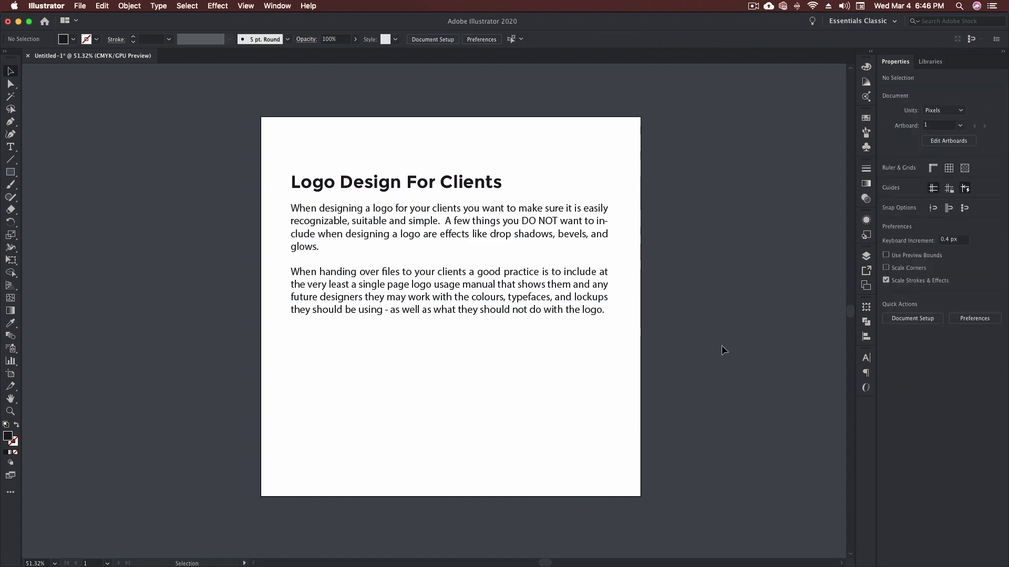
- Float the Paragraph panel out of the dock, collapse Character/OpenType, and select the body text
left_click(866, 376)
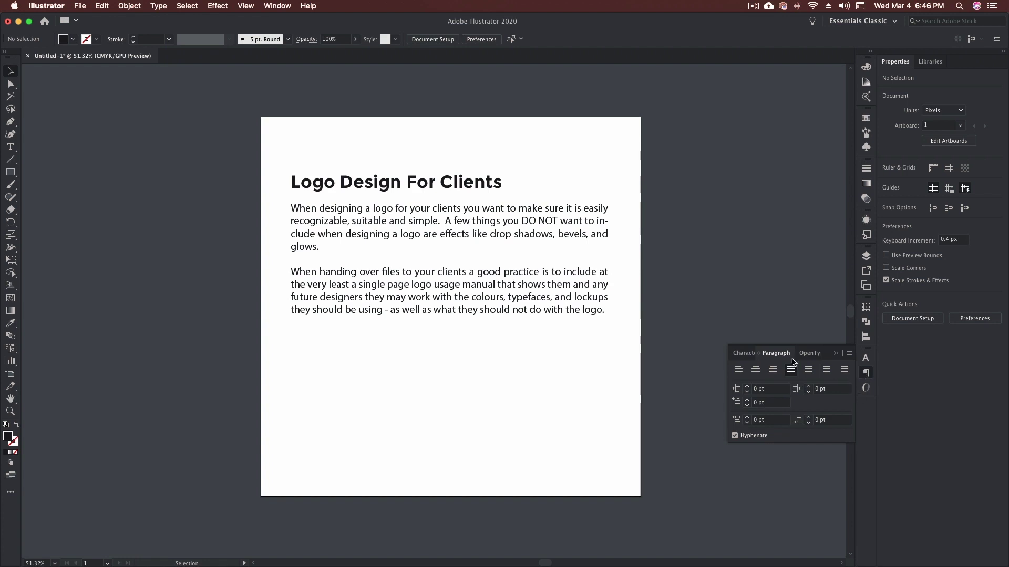
left_click_drag(776, 353, 704, 209)
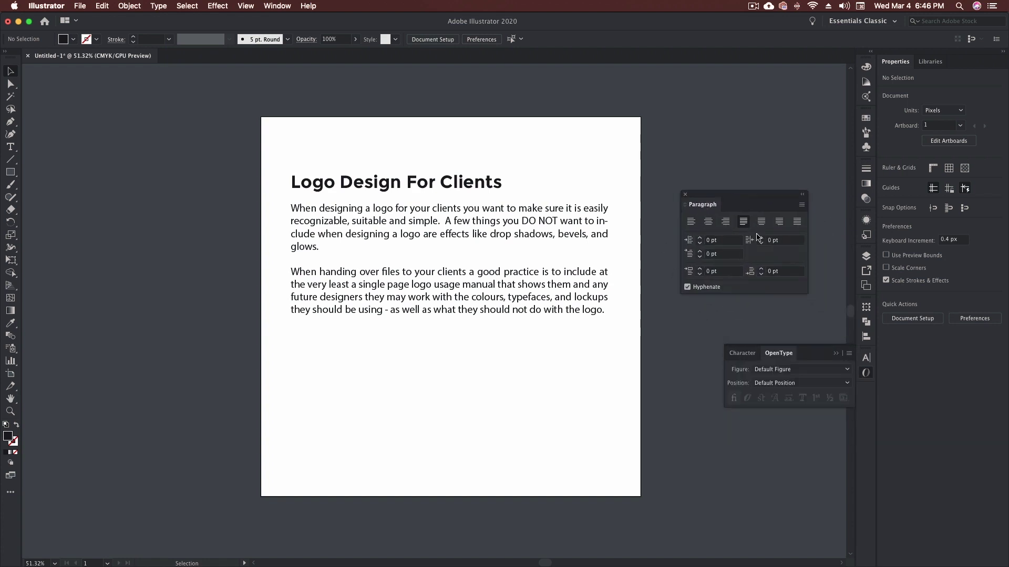
left_click(835, 354)
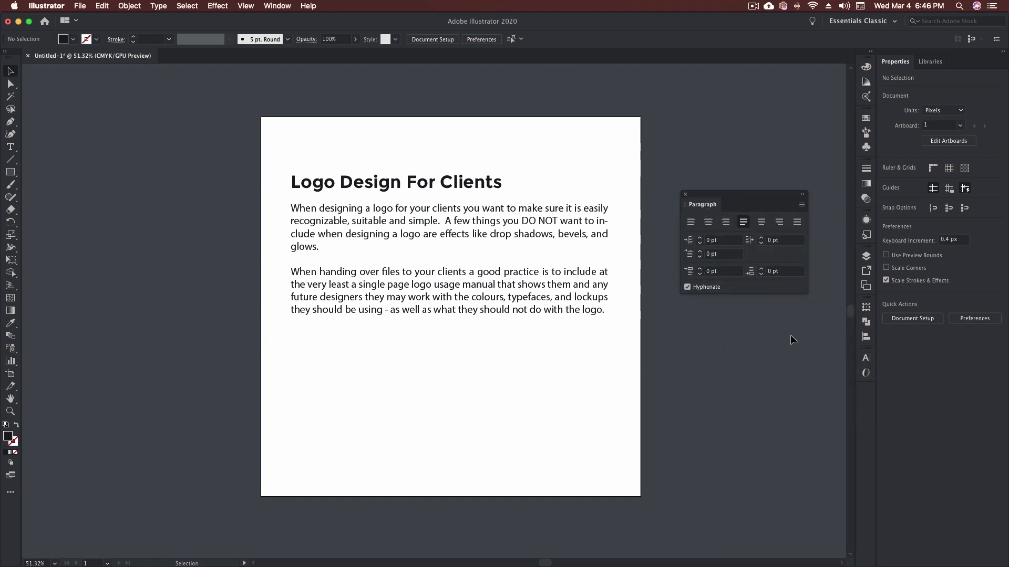
left_click(593, 286)
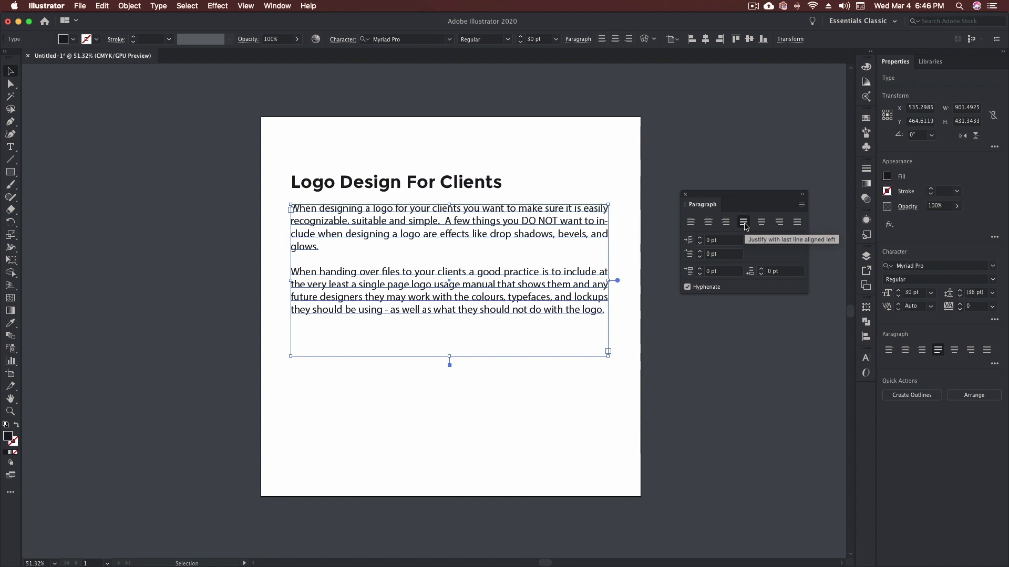
- Try left, center and right alignment on the body paragraphs, ending on Align Left
left_click(691, 222)
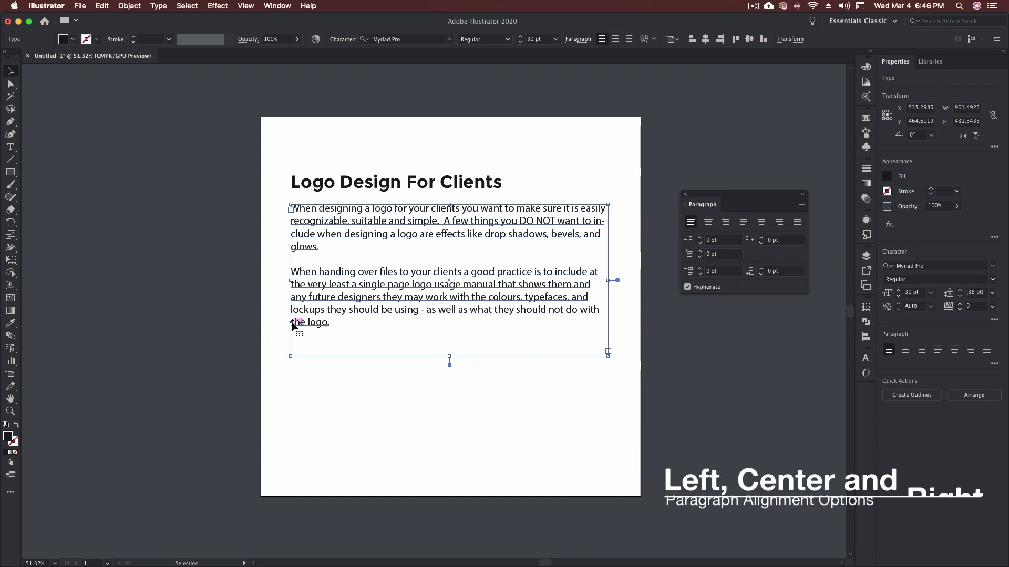
left_click(708, 222)
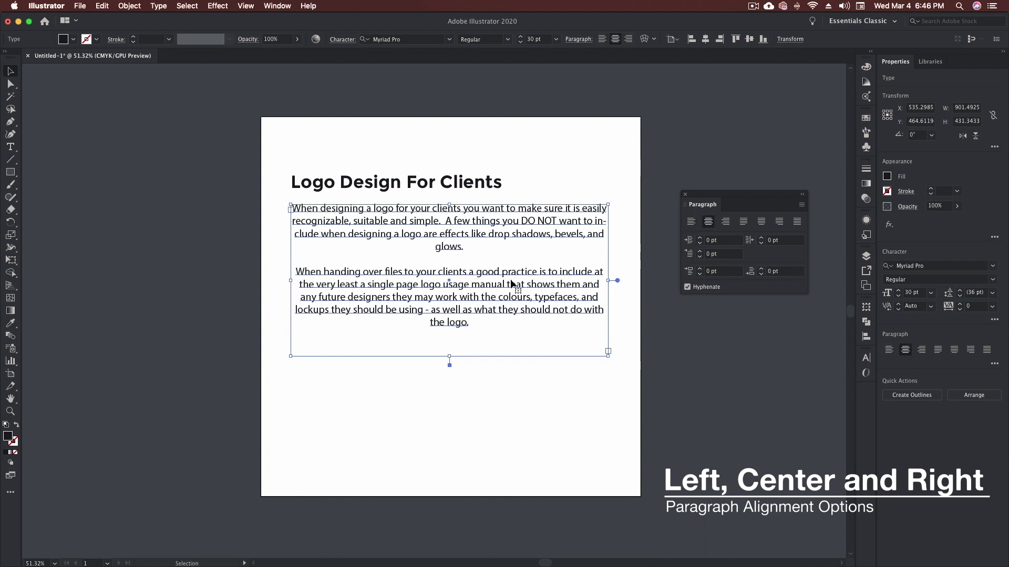
key("super+shift+r")
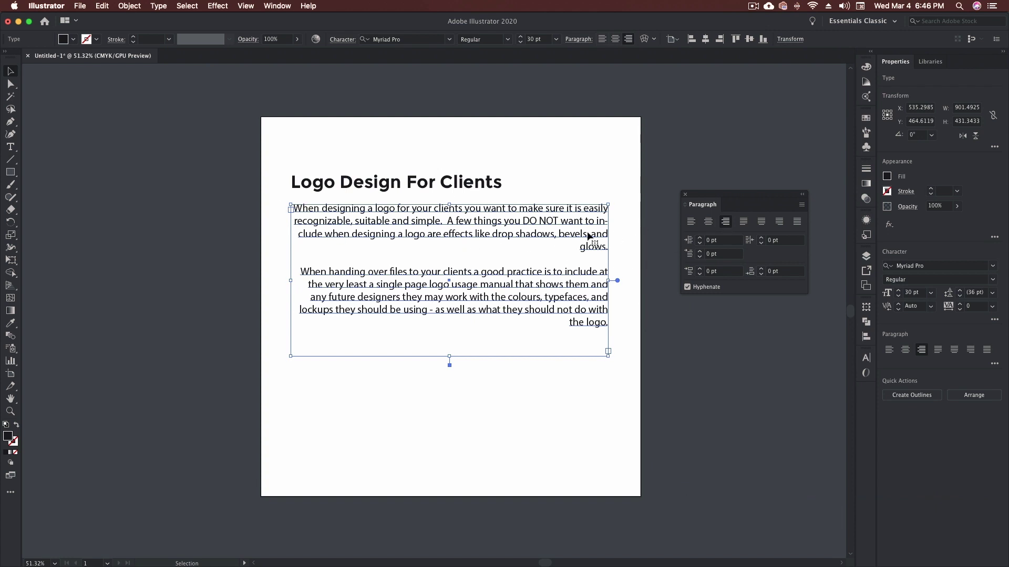
left_click(691, 221)
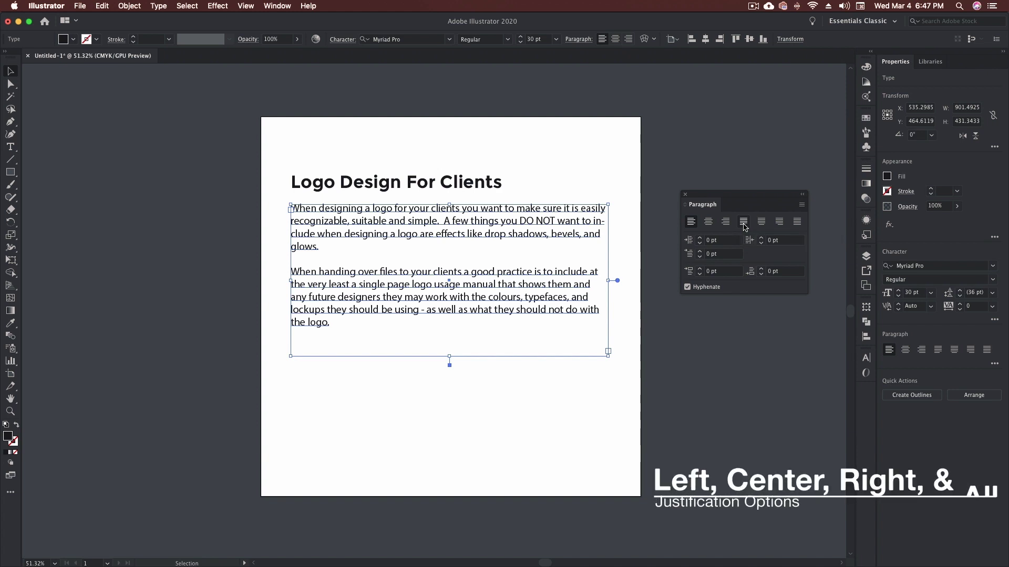
- Resize the body frame and cycle through justify options, ending on Justify All Lines
left_click(743, 223)
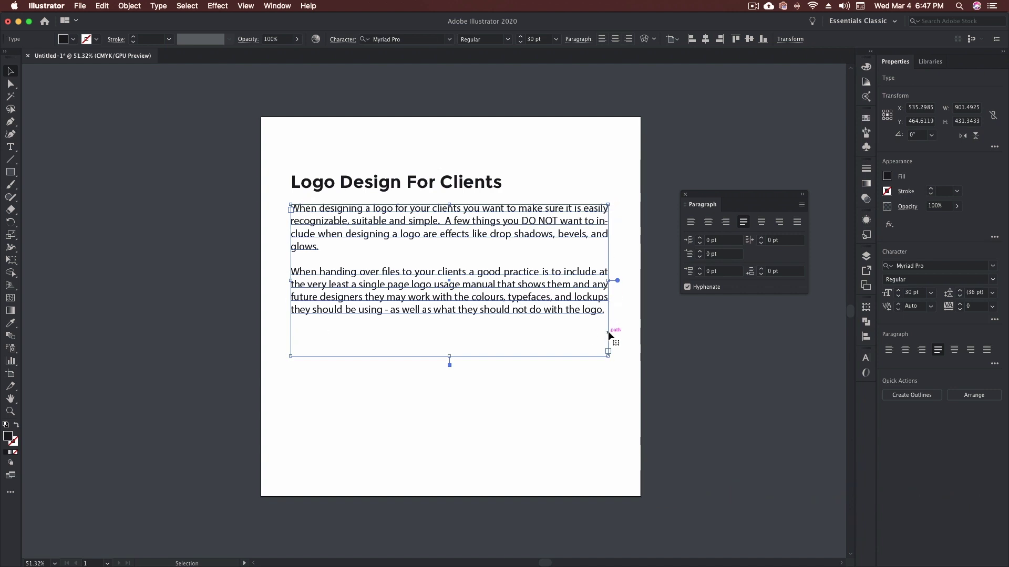
left_click_drag(608, 281, 560, 281)
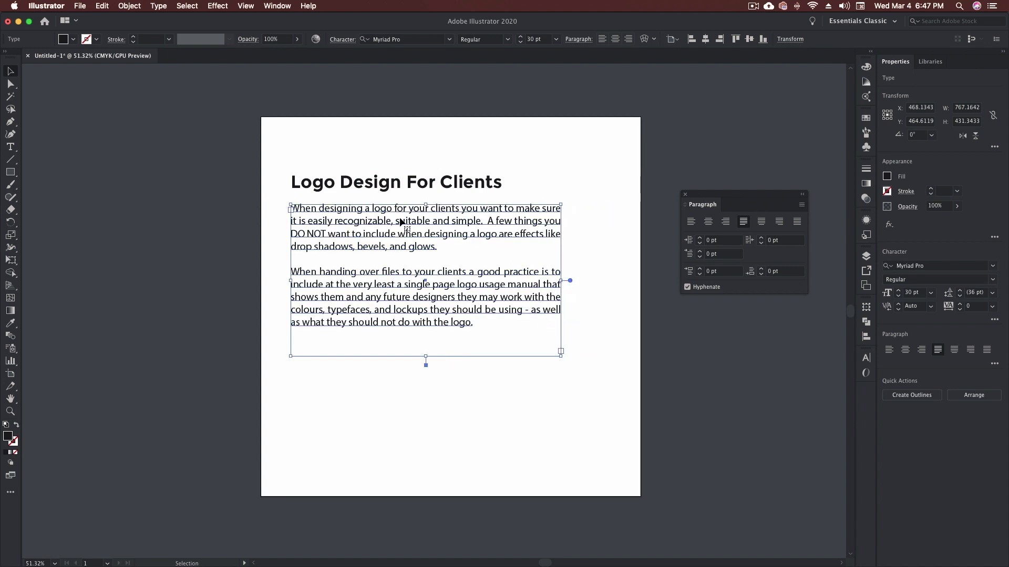
left_click_drag(562, 281, 605, 282)
left_click(761, 221)
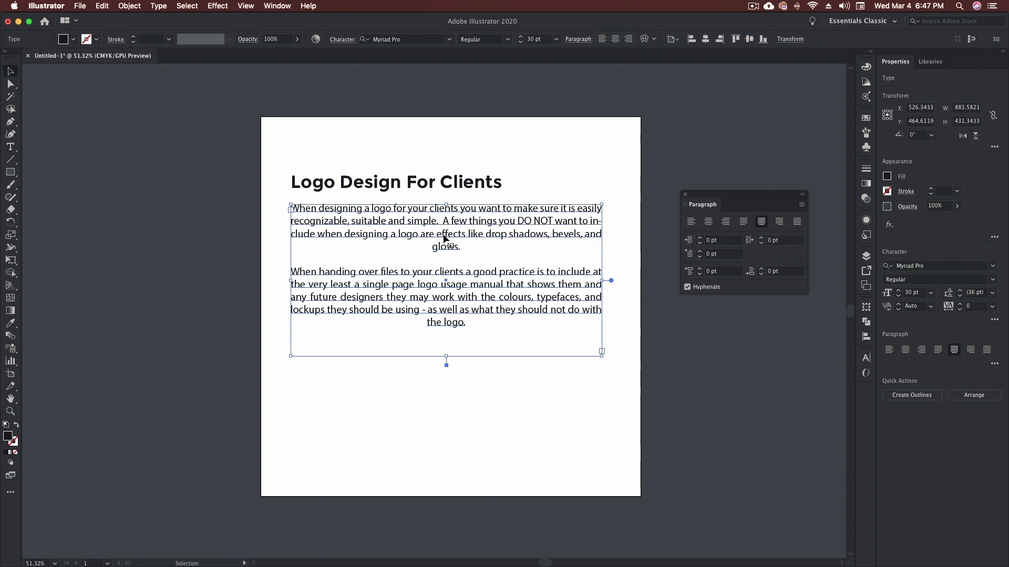
left_click(779, 221)
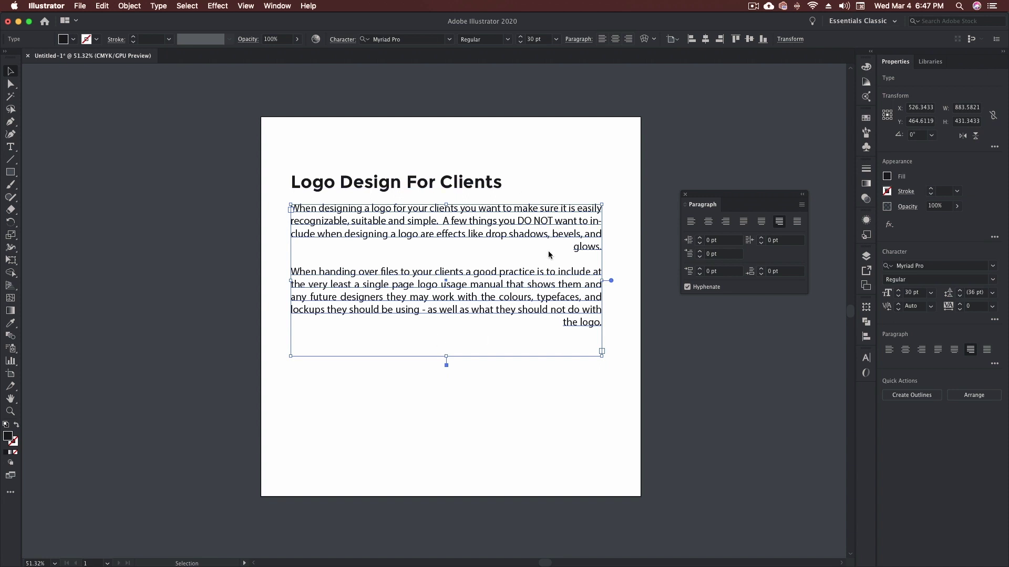
left_click(797, 223)
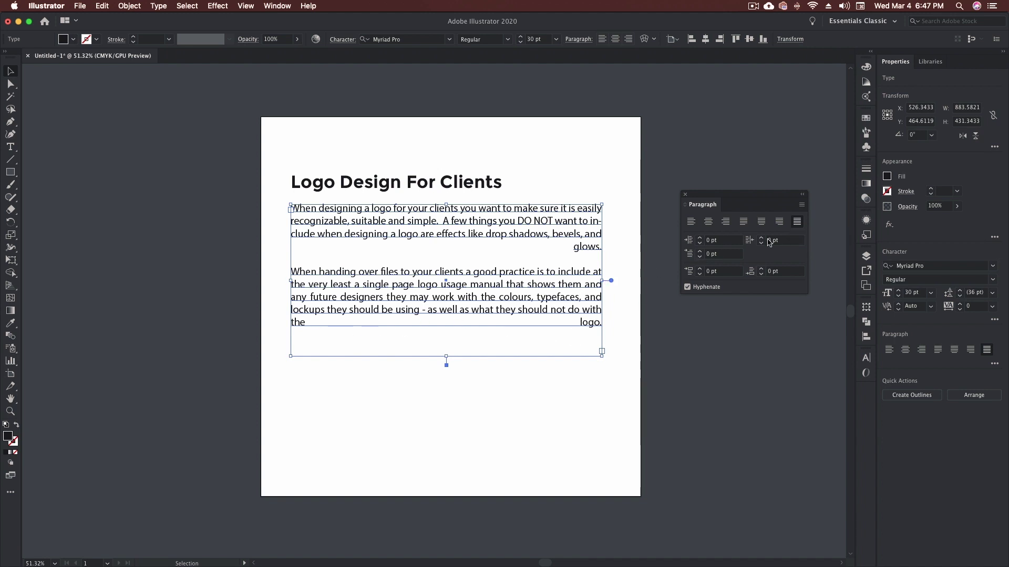
- Apply Justify with Last Line Aligned Left and open Justification from the Paragraph flyout menu
left_click(801, 207)
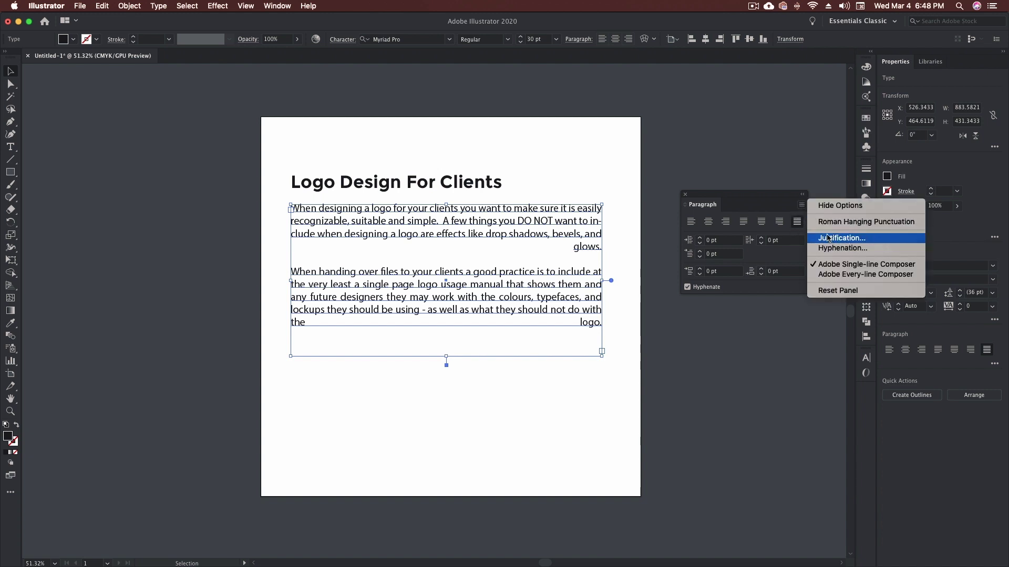
left_click(780, 212)
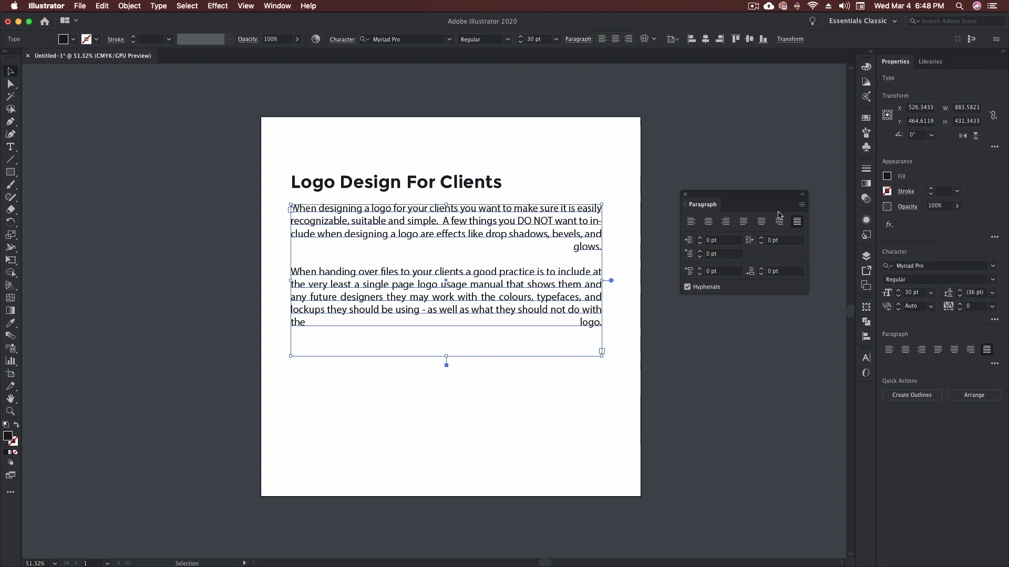
left_click(744, 222)
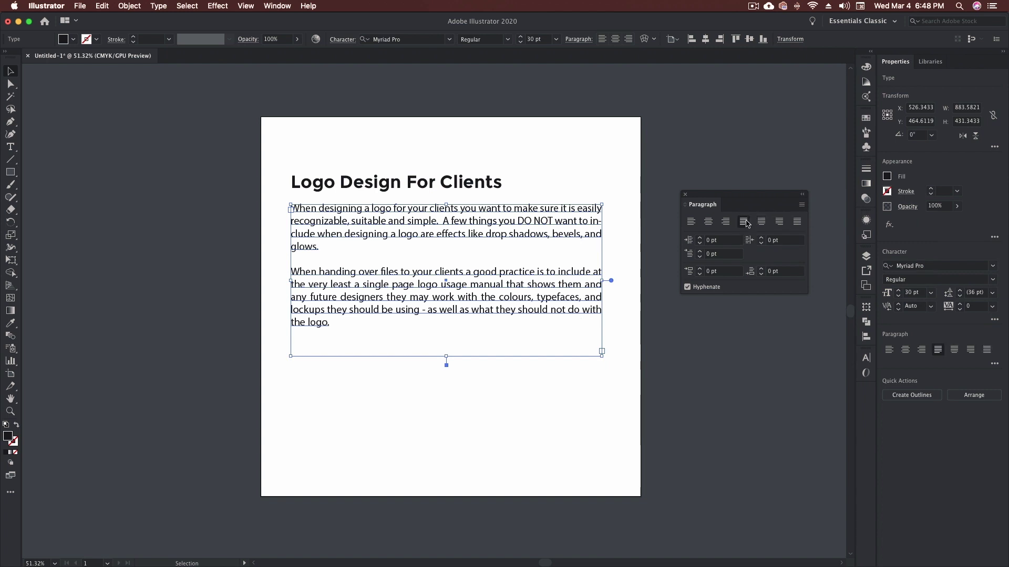
left_click(802, 205)
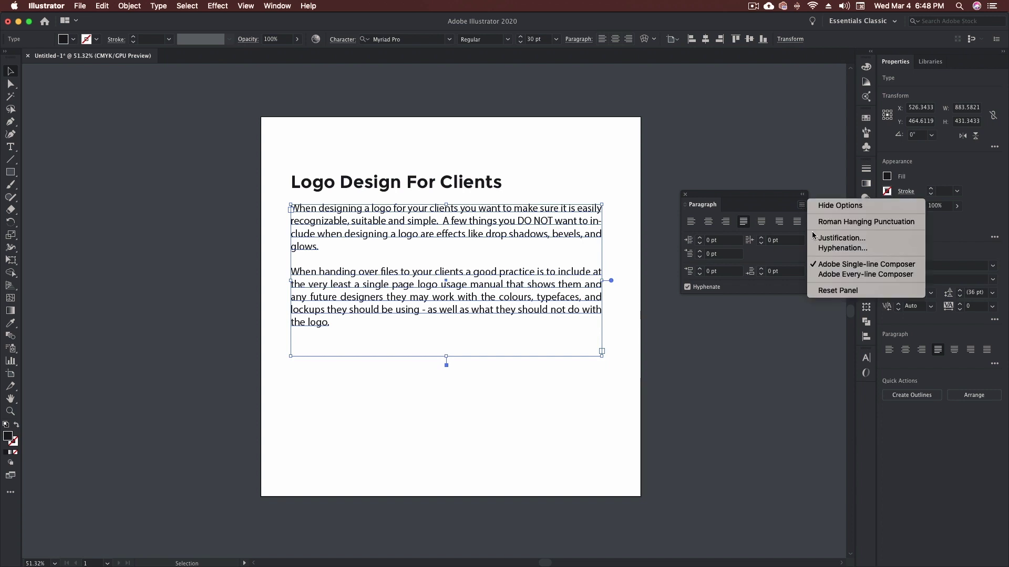
left_click(838, 241)
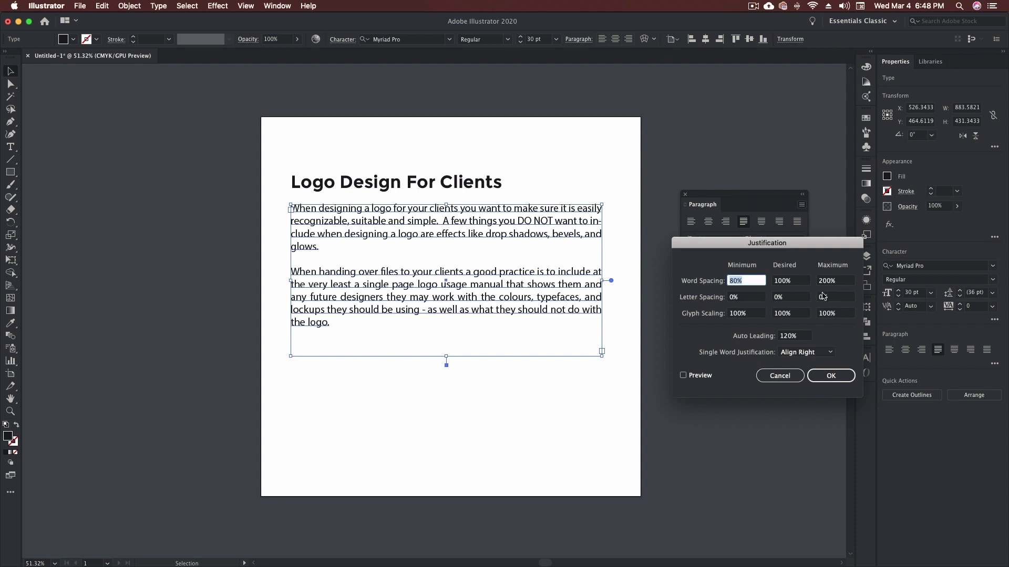
- In Justification, enable Preview, set Single Word Justification to Full Justify, and confirm with OK
left_click_drag(765, 245, 725, 243)
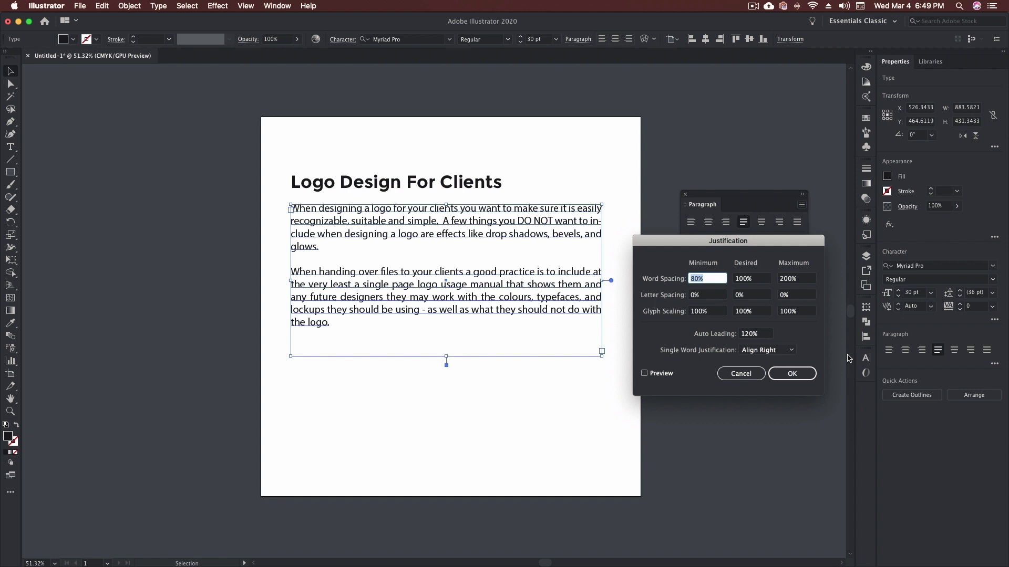
left_click(804, 312)
left_click(759, 310)
left_click(715, 313)
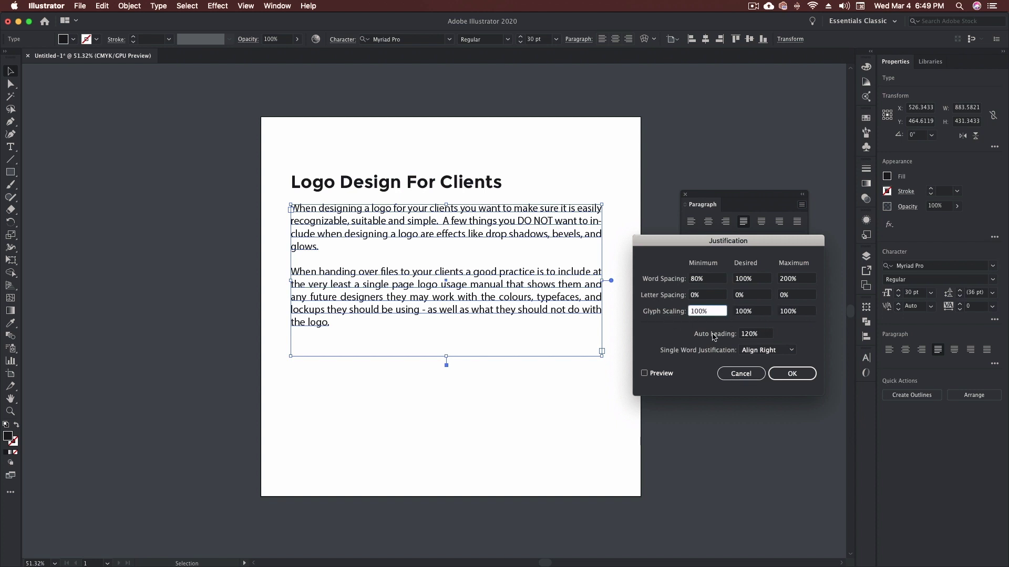
left_click(663, 374)
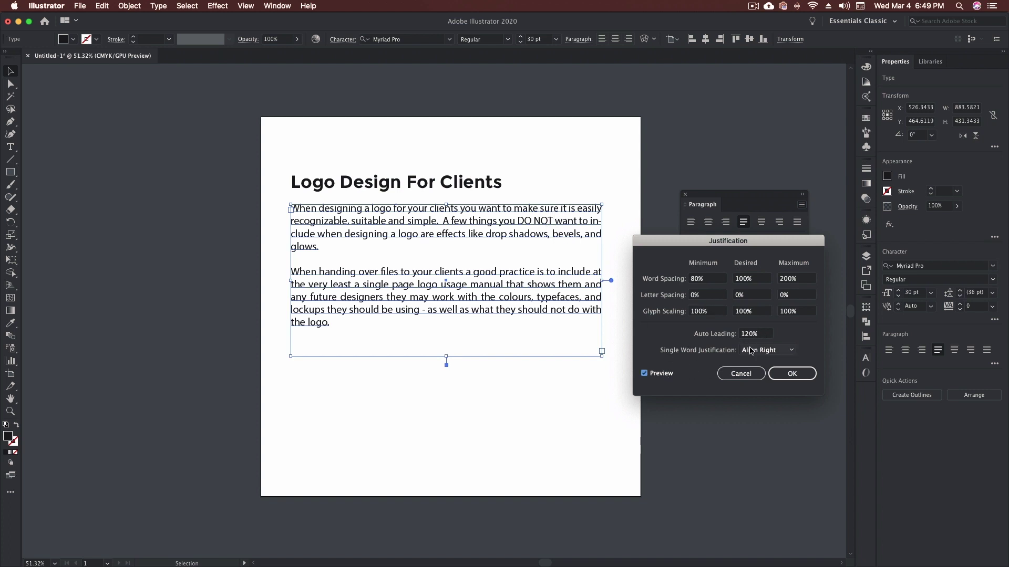
left_click(788, 349)
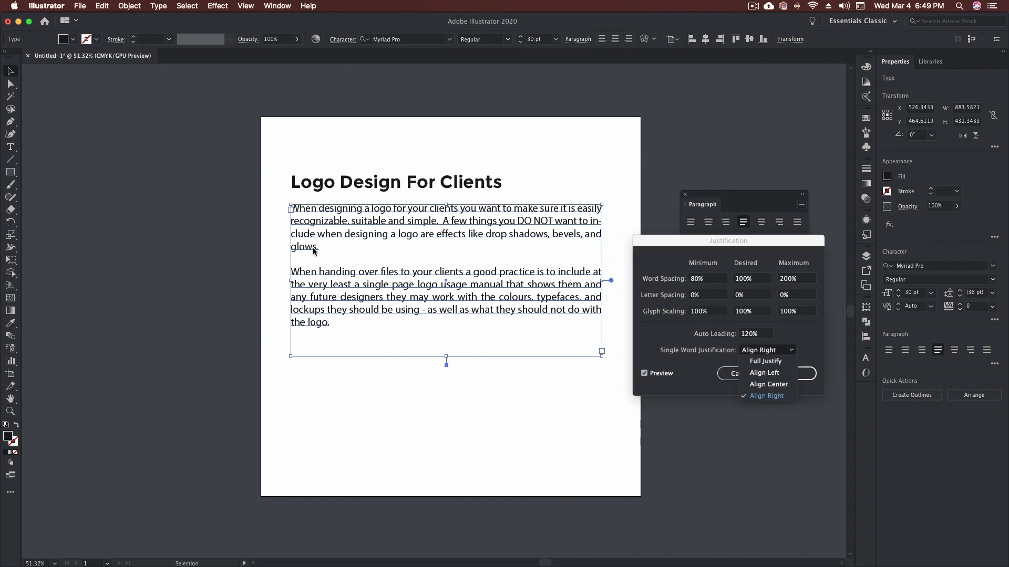
key("Up")
key("Up")
key("Up")
key("Return")
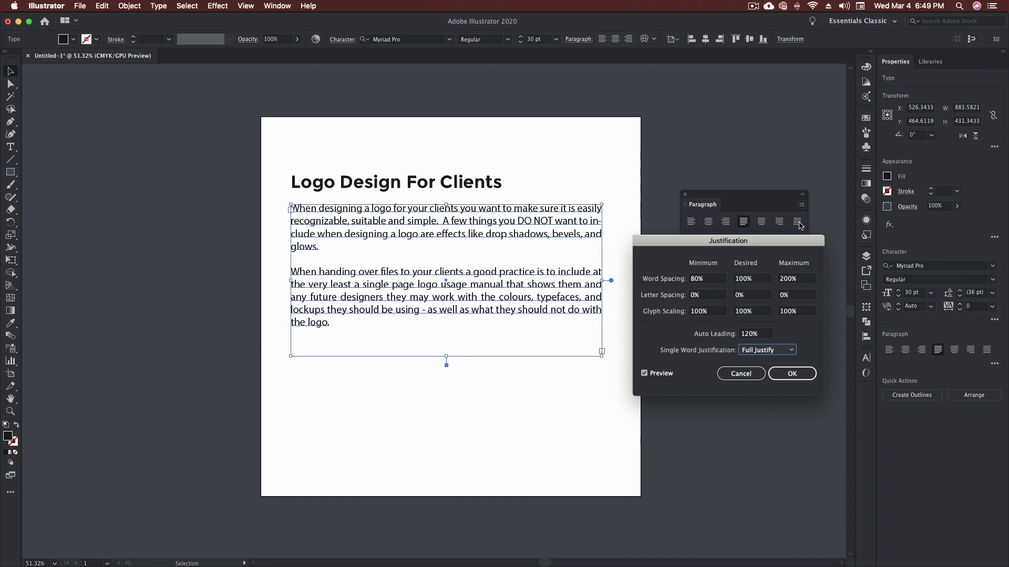
left_click(791, 356)
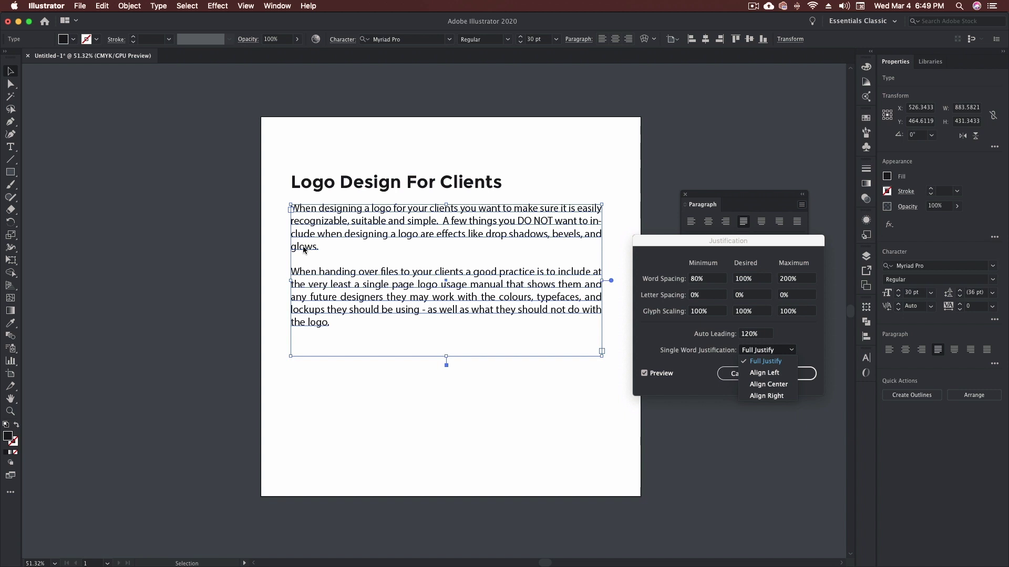
left_click(808, 361)
left_click(791, 373)
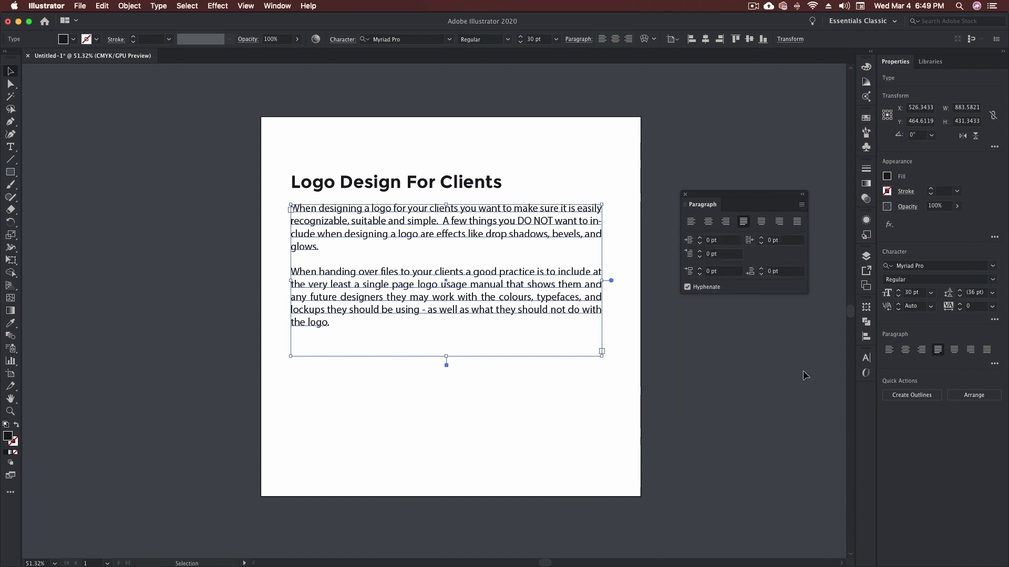
left_click(797, 222)
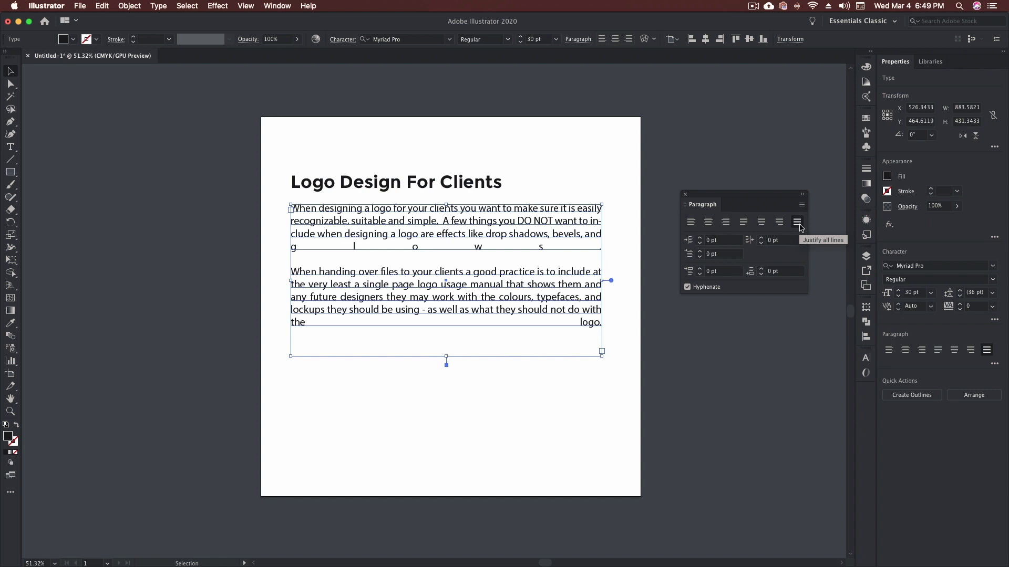
left_click(743, 221)
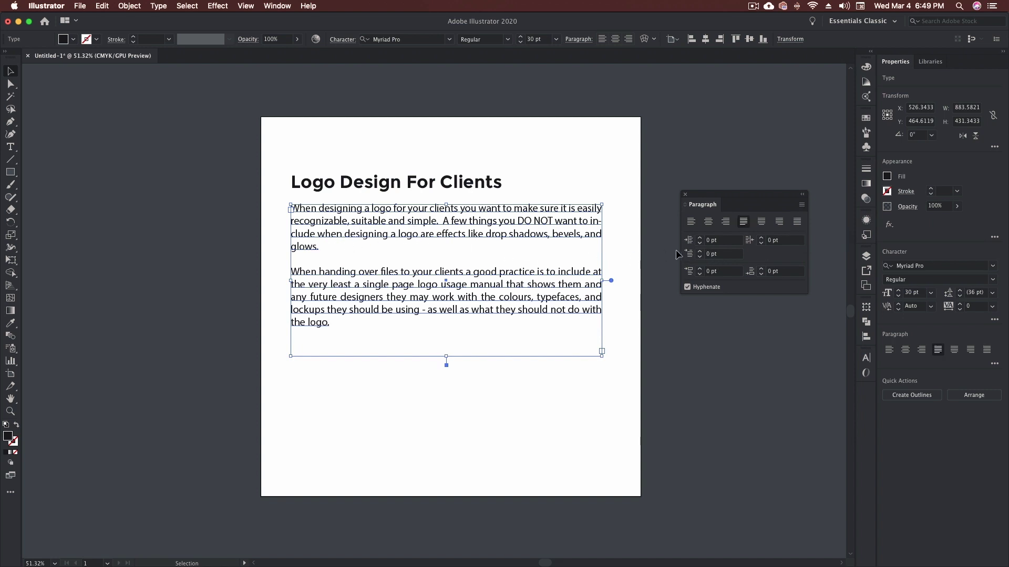
- Set left indent 32 pt, right indent 24 pt and first-line indent 22 pt
left_click(700, 237)
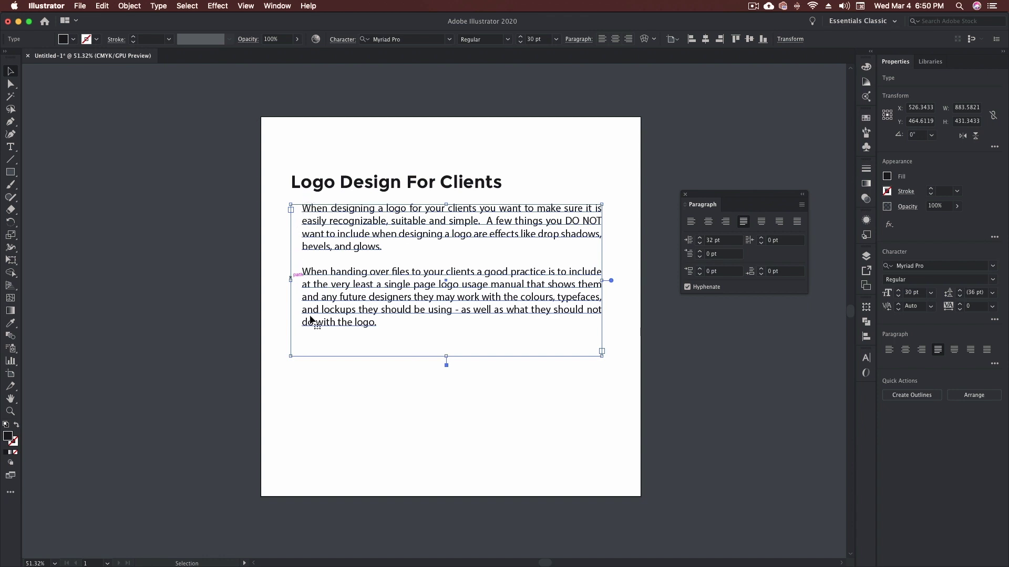
left_click(762, 240)
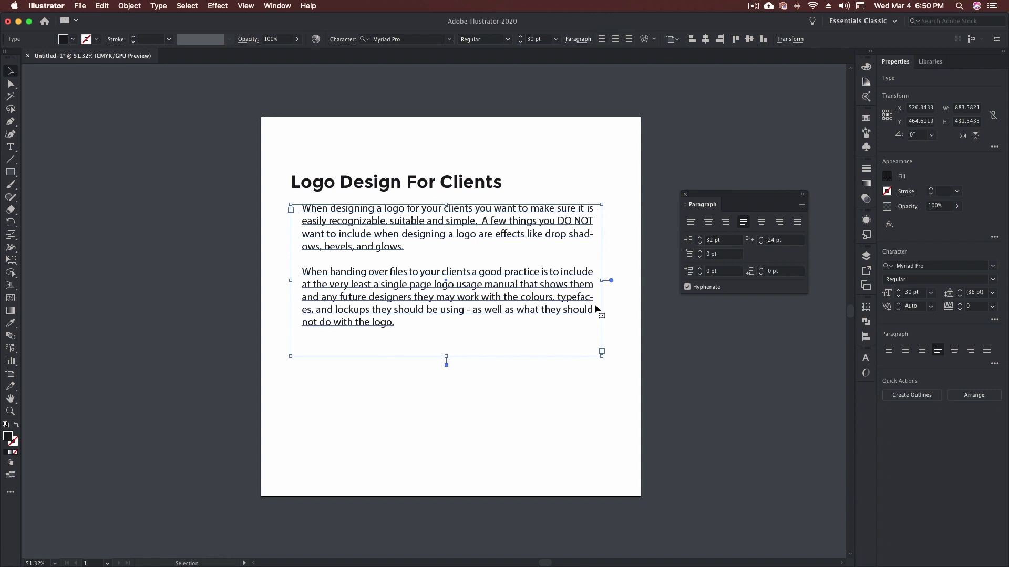
left_click(700, 252)
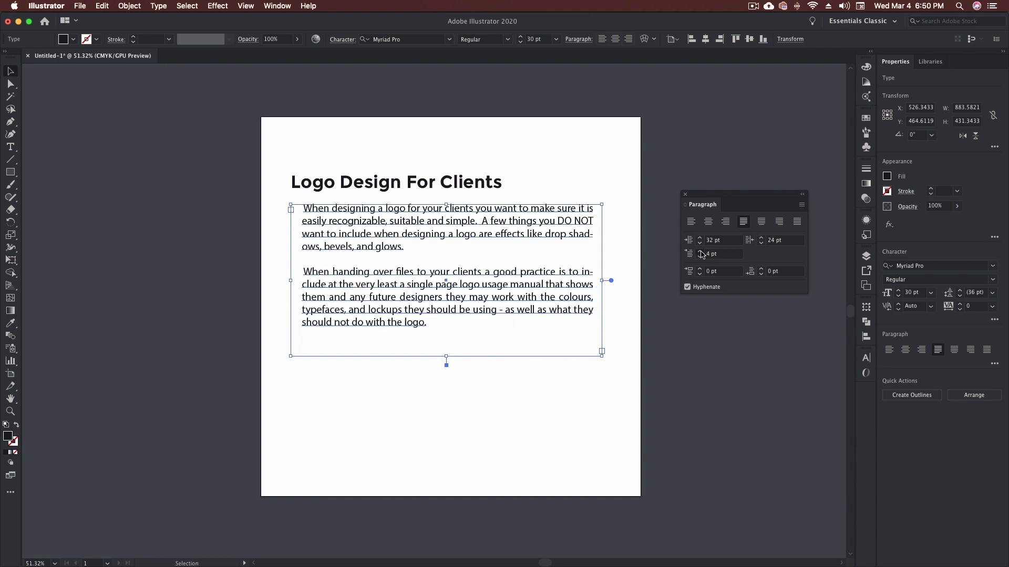
left_click(701, 252)
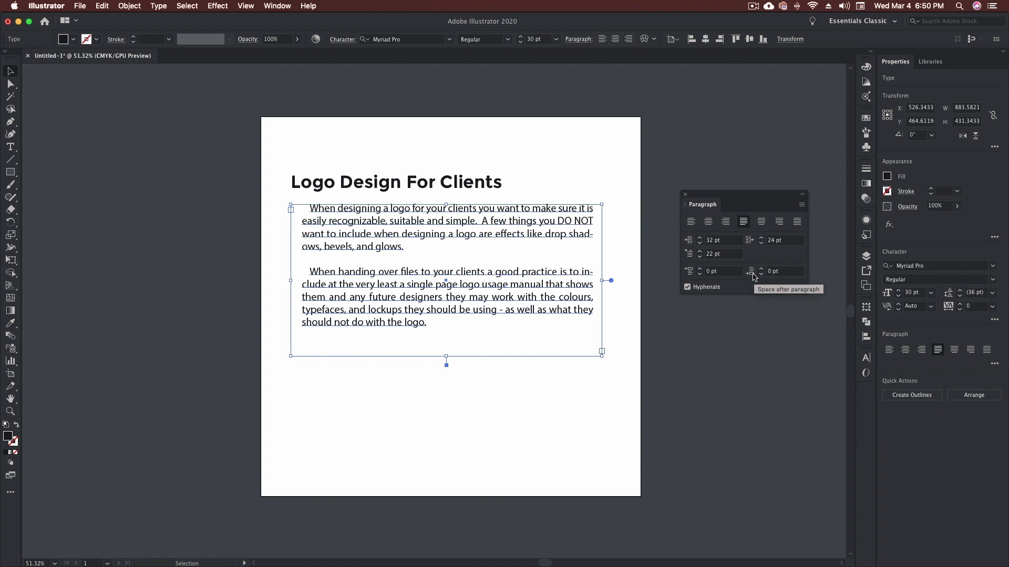
- Lengthen the body text frame downward and select the second paragraph's text
left_click_drag(446, 357, 446, 433)
double_click(428, 321)
left_click_drag(428, 320, 303, 277)
key("super+c")
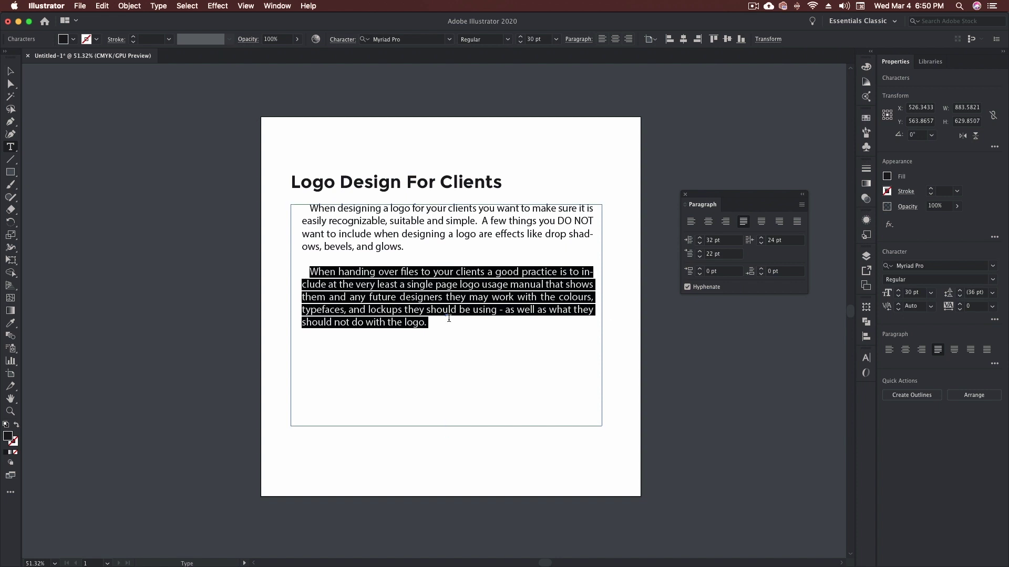
- Paste a copy of the second paragraph after it as a third paragraph
left_click(447, 320)
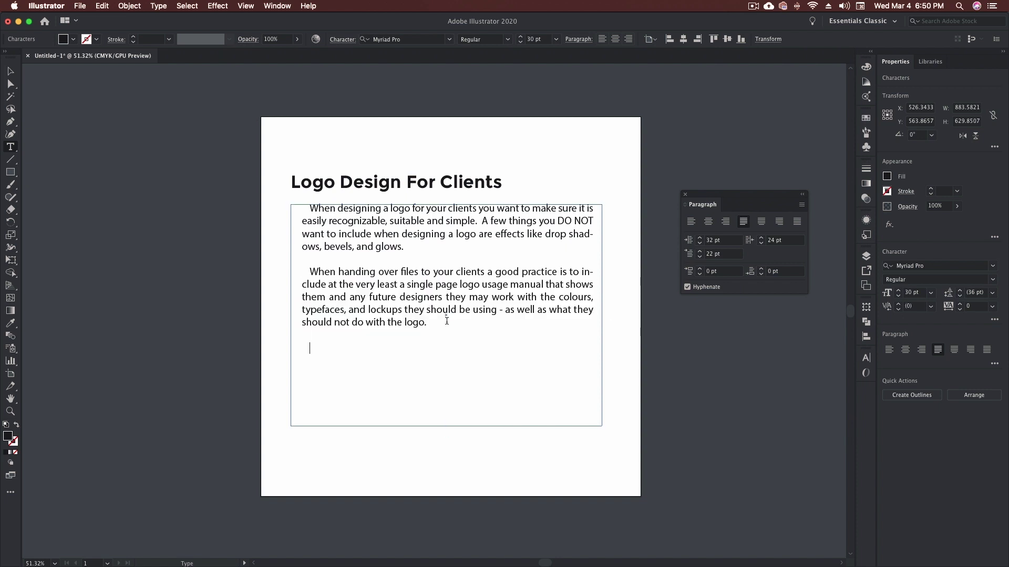
key("super+v")
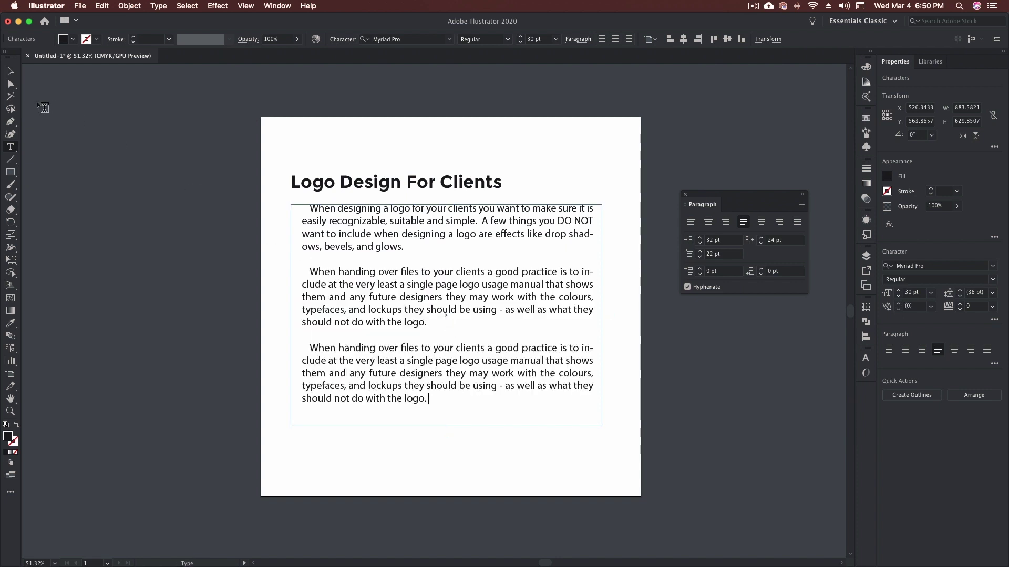
key("Escape")
left_click(179, 158)
- Raise Space Before Paragraph to 10 pt for the body text frame
left_click(593, 265)
left_click(700, 269)
left_click(700, 269)
left_click(700, 269)
left_click(700, 269)
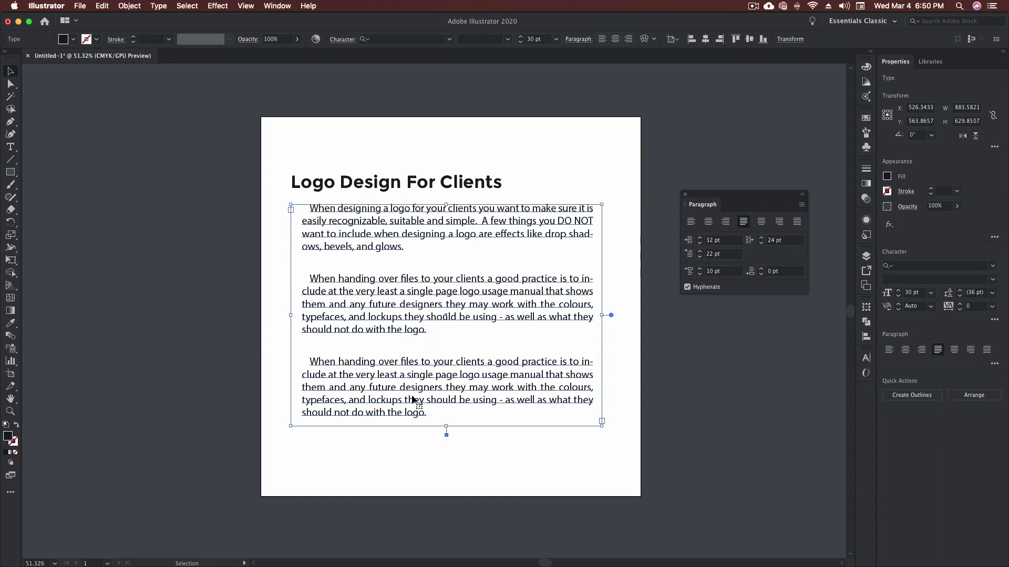
- Set Space Before Paragraph to 0 pt and Space After Paragraph to 11 pt
left_click(728, 272)
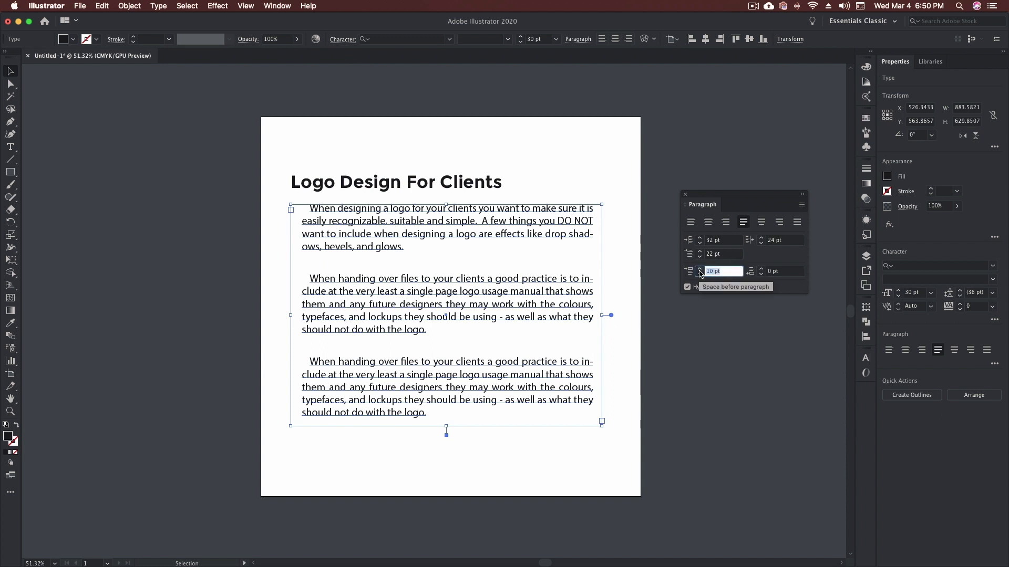
type("0")
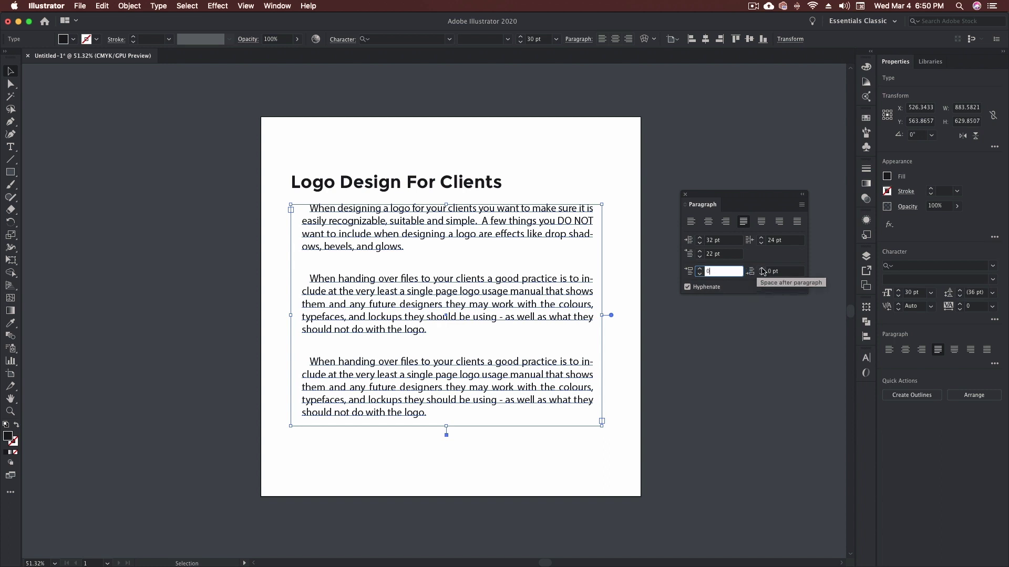
key("Tab")
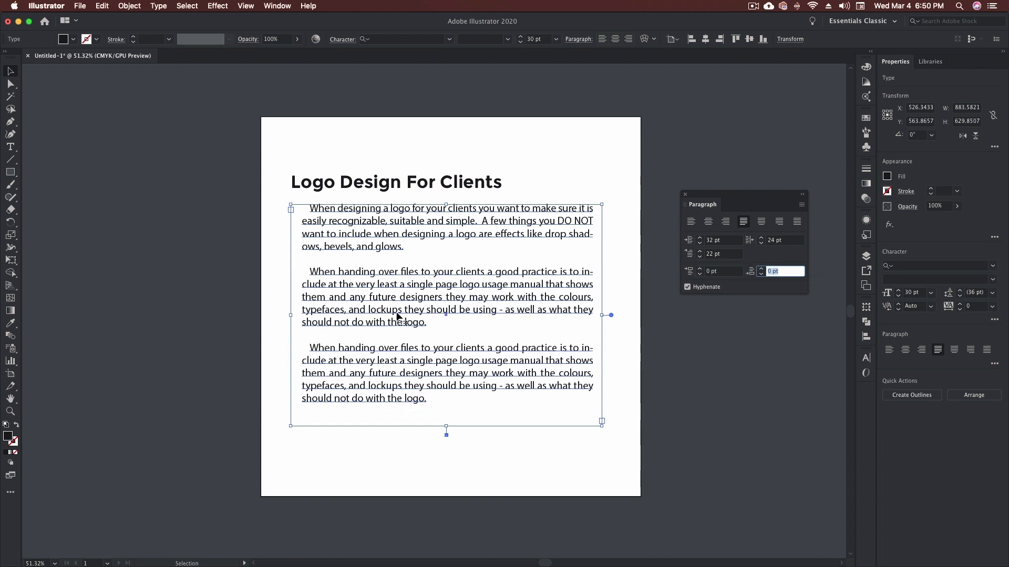
left_click(762, 269)
left_click(763, 270)
left_click(763, 270)
left_click(763, 270)
left_click(762, 270)
left_click(762, 270)
left_click(762, 270)
left_click(763, 270)
left_click(763, 270)
left_click(762, 270)
left_click(763, 269)
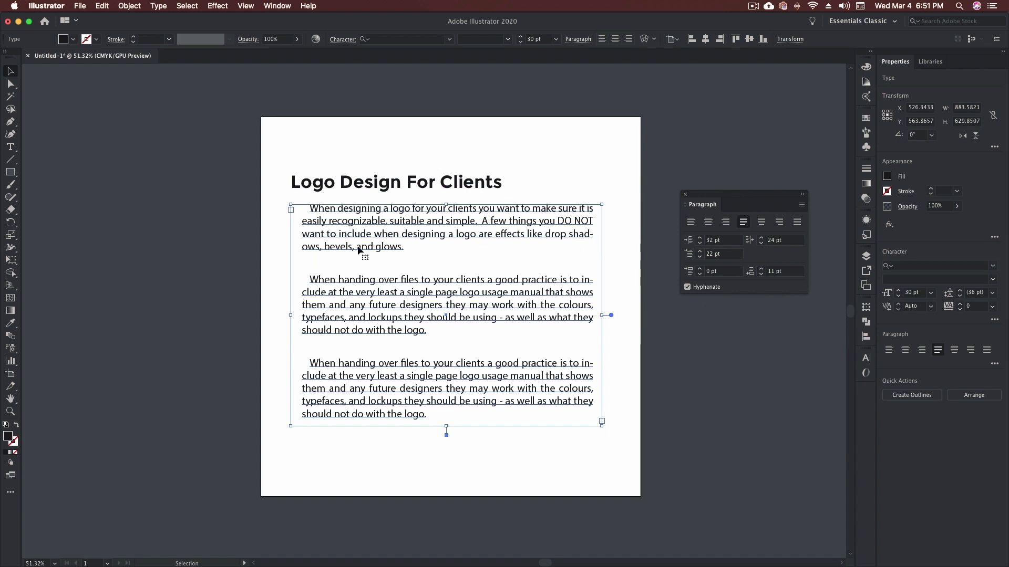
- Toggle automatic hyphenation off and on in the Paragraph panel, leaving it on
left_click(713, 289)
left_click(713, 288)
left_click(714, 288)
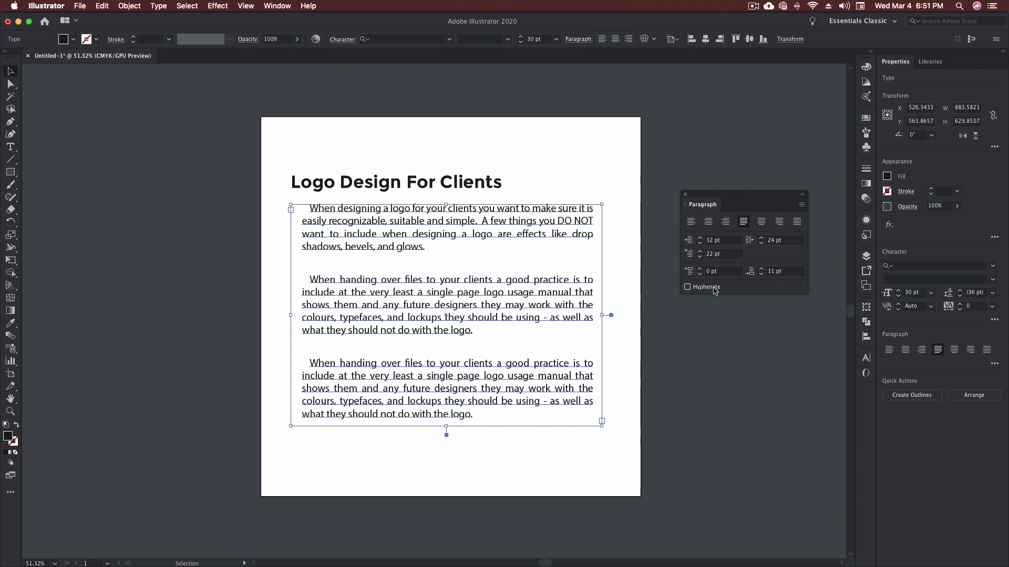
left_click(714, 288)
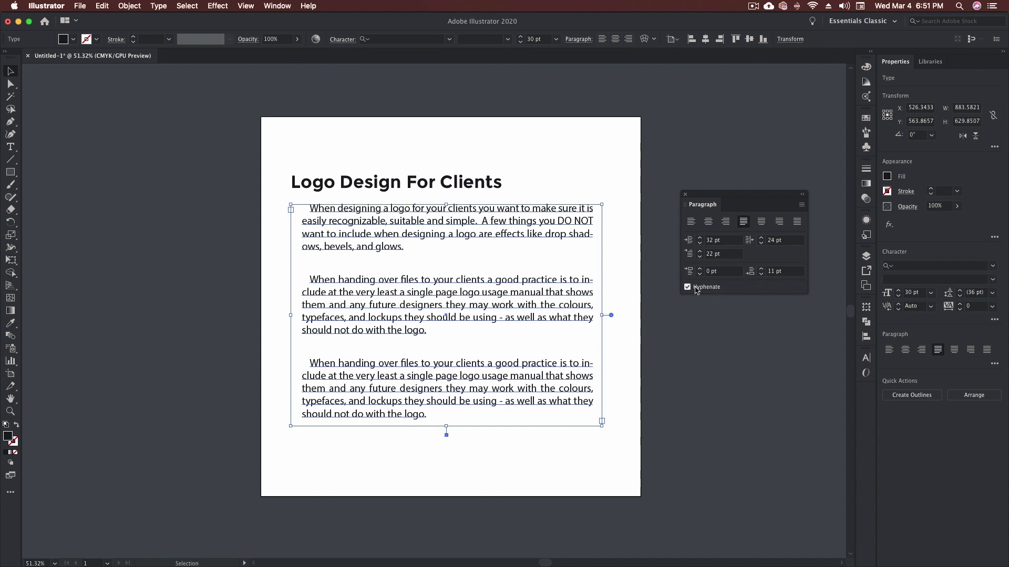
- Bring up the Hyphenation dialog with Preview on, comparing hyphenation off and on
left_click(802, 206)
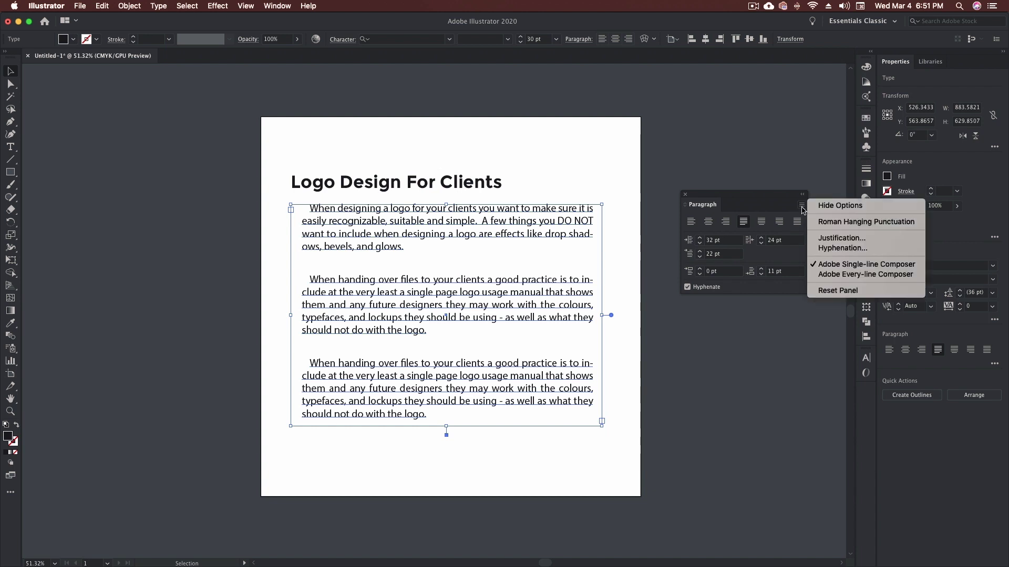
left_click(842, 248)
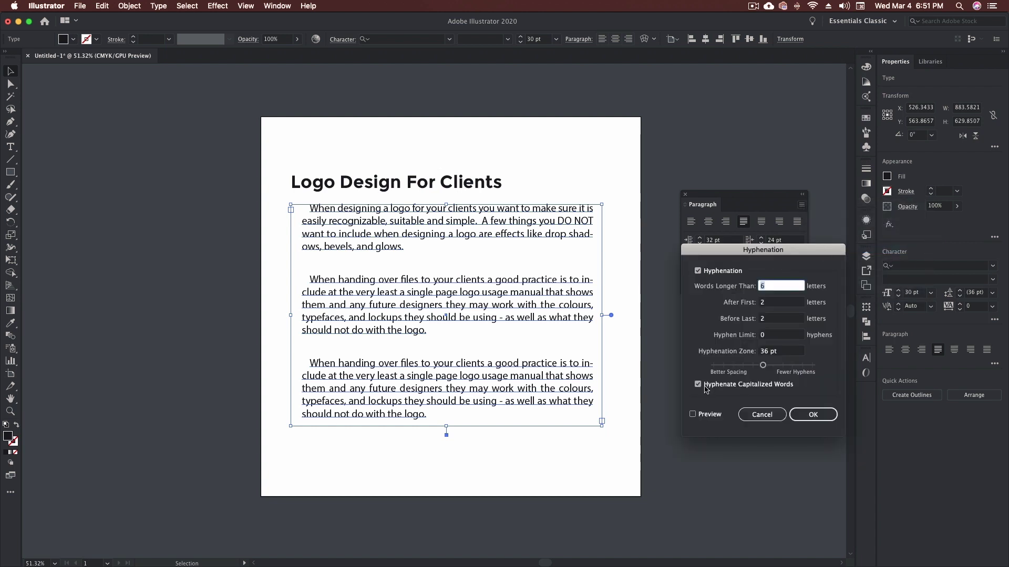
left_click(697, 271)
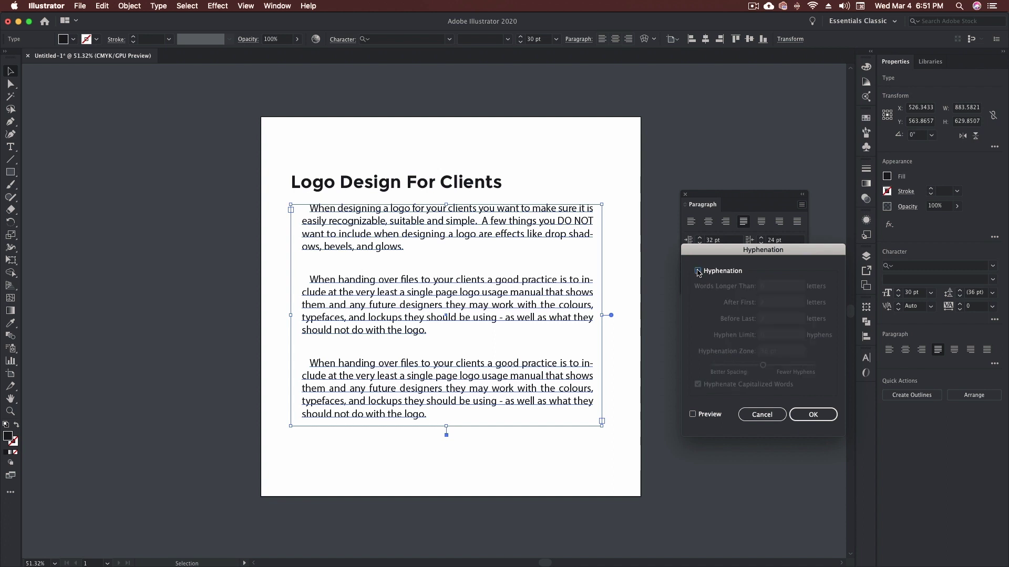
left_click(693, 414)
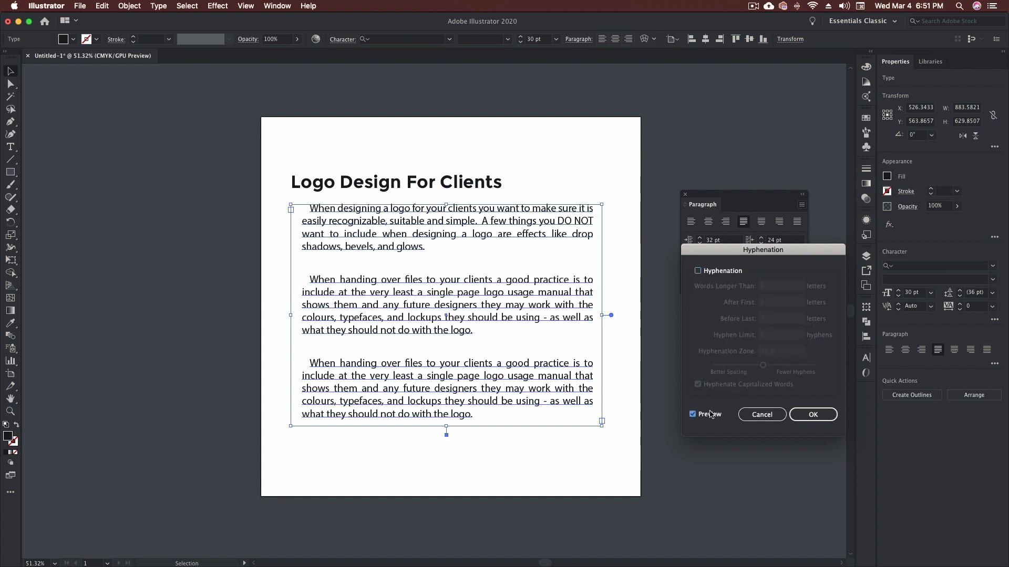
left_click(698, 271)
left_click(698, 271)
left_click(697, 271)
- Set Words Longer Than to 6 and After First to 2 letters
double_click(760, 287)
type("6")
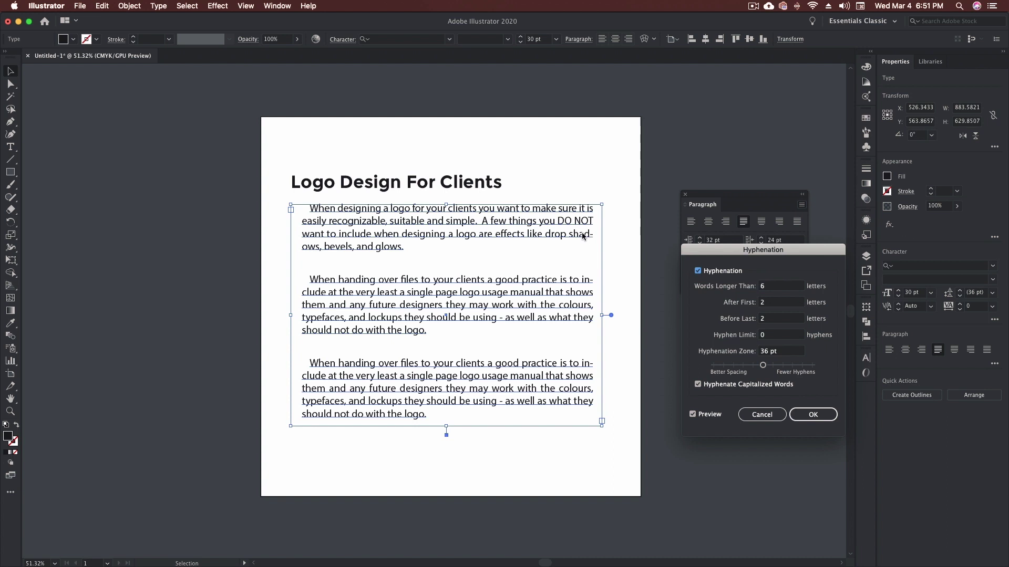
left_click(779, 286)
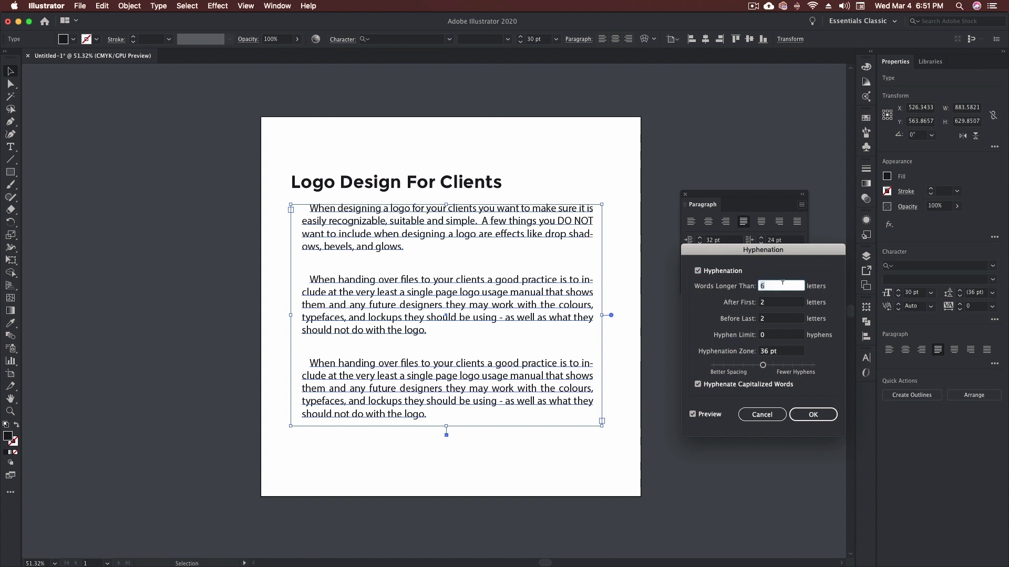
key("Up")
key("Up")
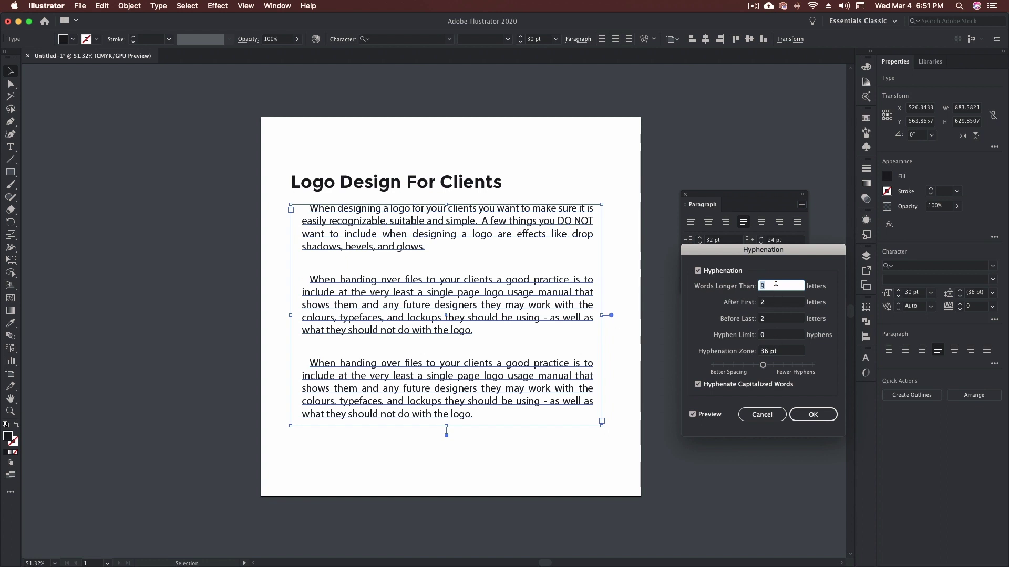
key("Down")
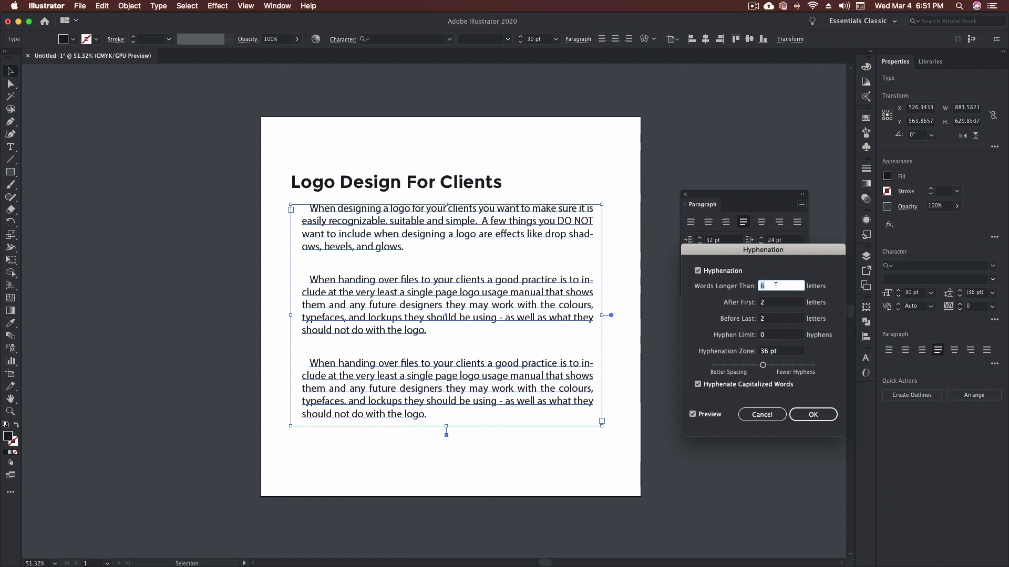
left_click(767, 300)
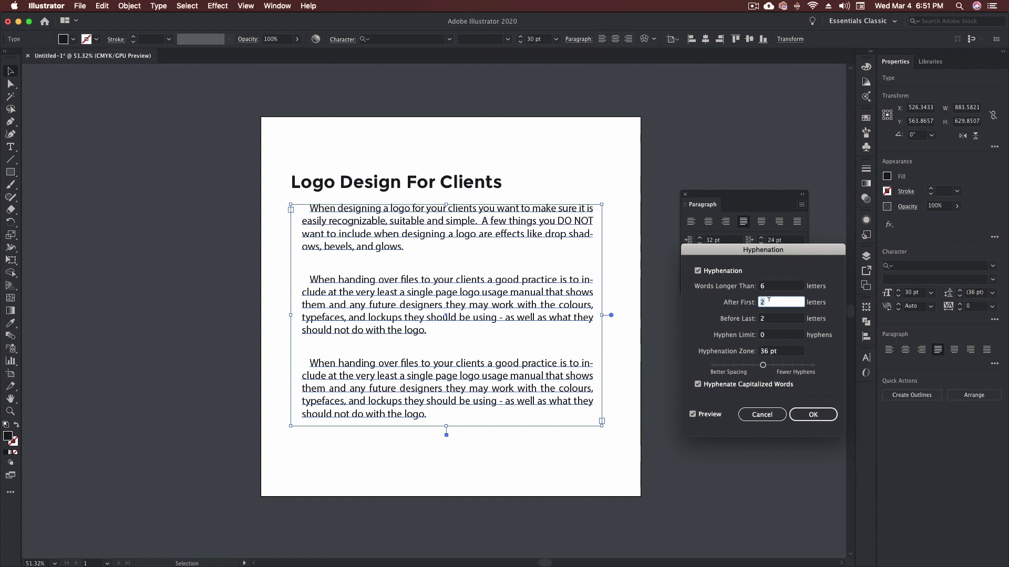
key("Up")
key("Up")
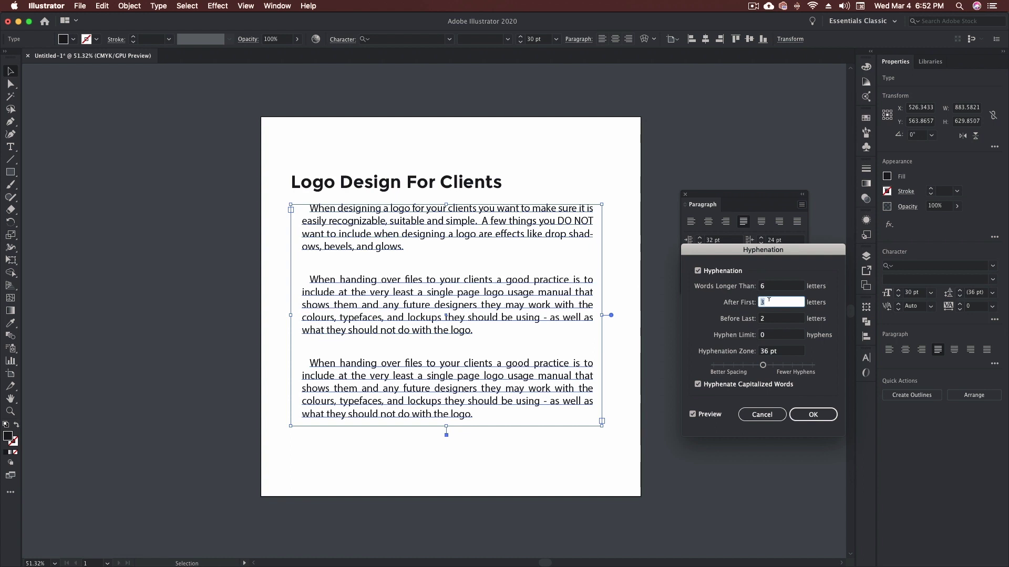
key("Up")
key("Up")
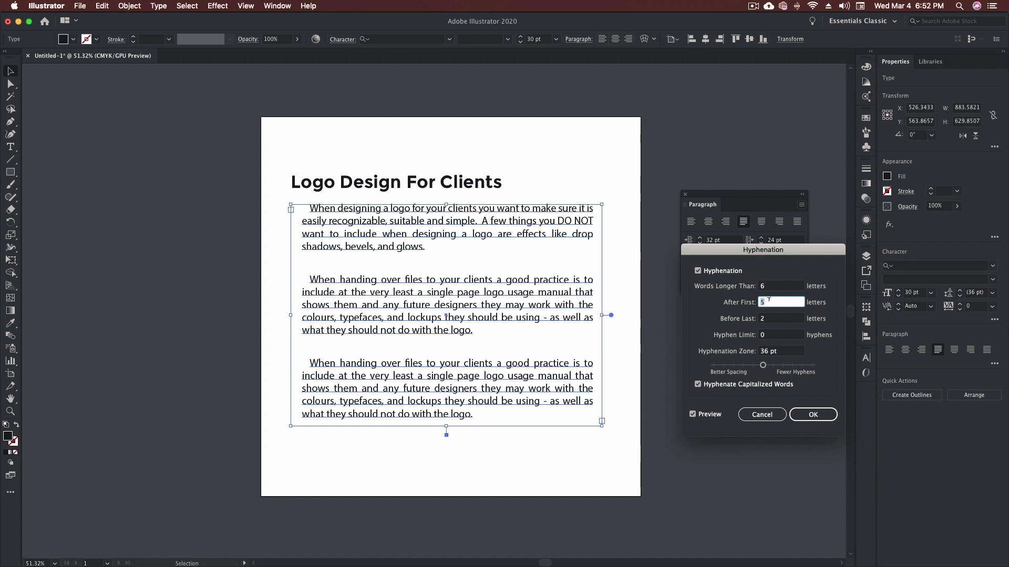
key("Down")
key("Down")
key("Down")
key("Down")
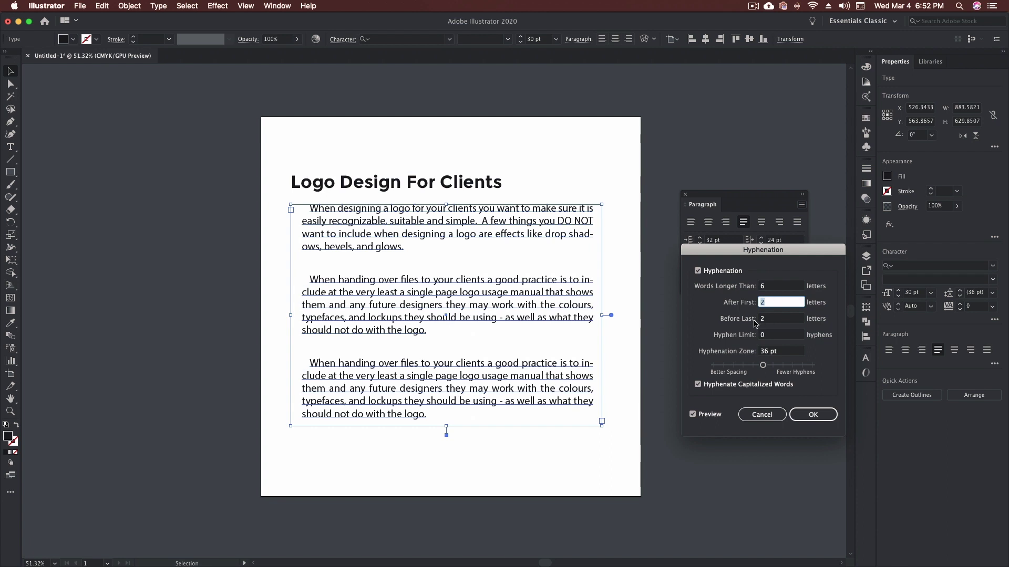
left_click(767, 318)
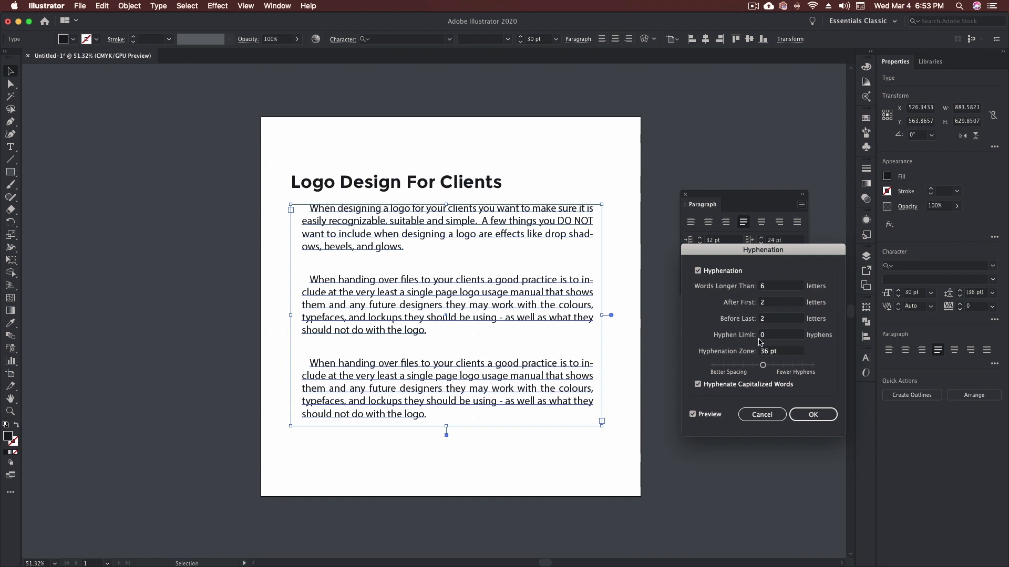
- Enter a Hyphenation Zone of 0 pt
left_click(781, 336)
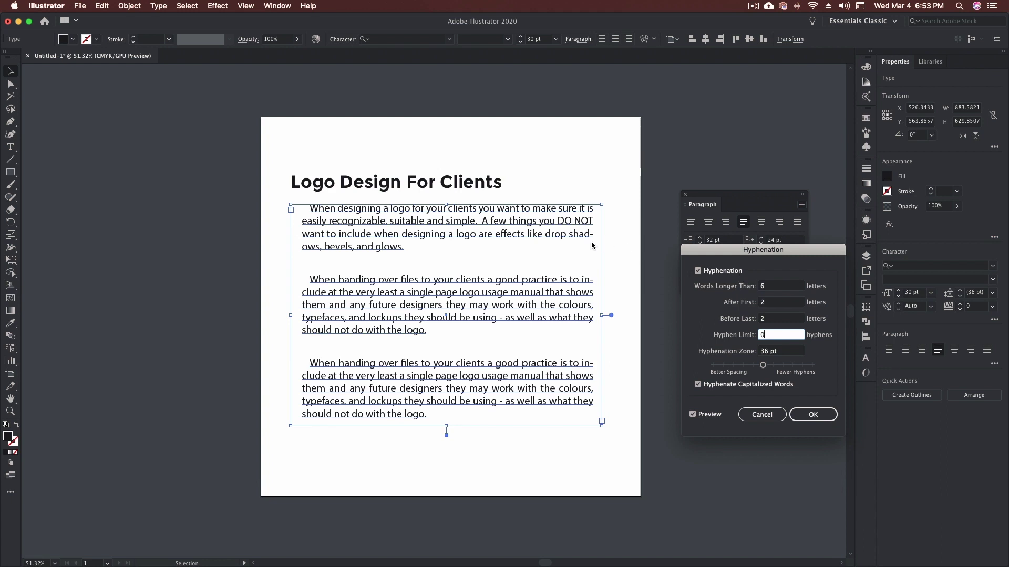
left_click(793, 350)
left_click_drag(793, 350, 748, 352)
type("0")
key("Tab")
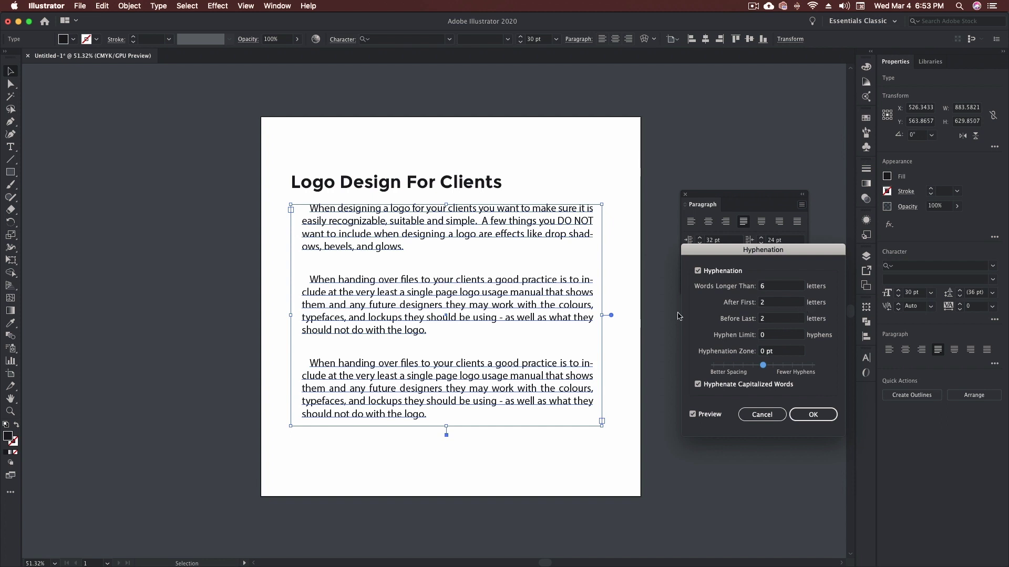
left_click(784, 350)
- Try both ends of the Better Spacing/Fewer Hyphens slider, then center it
left_click(759, 366)
left_click_drag(756, 365, 812, 365)
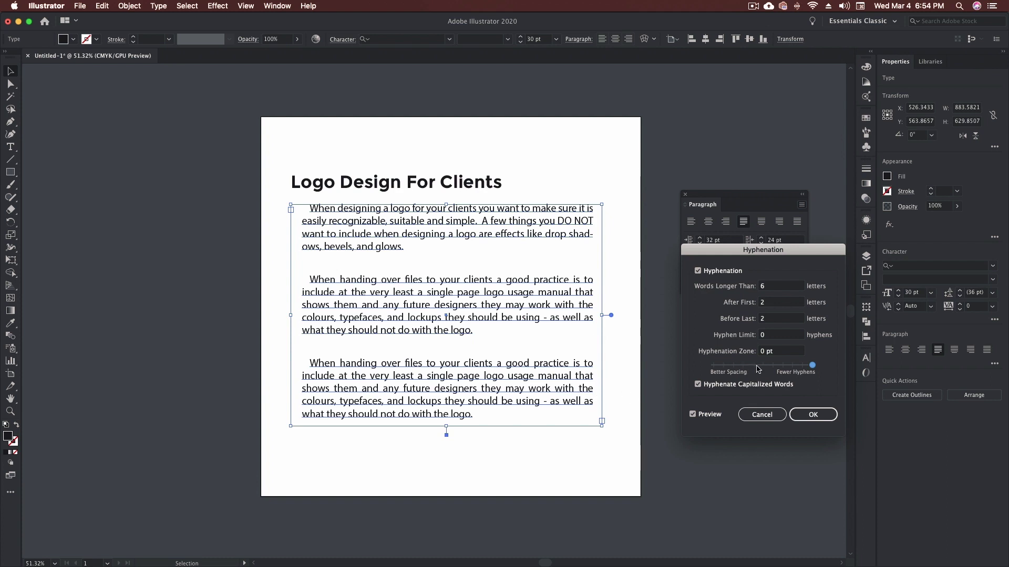
left_click_drag(813, 366, 713, 366)
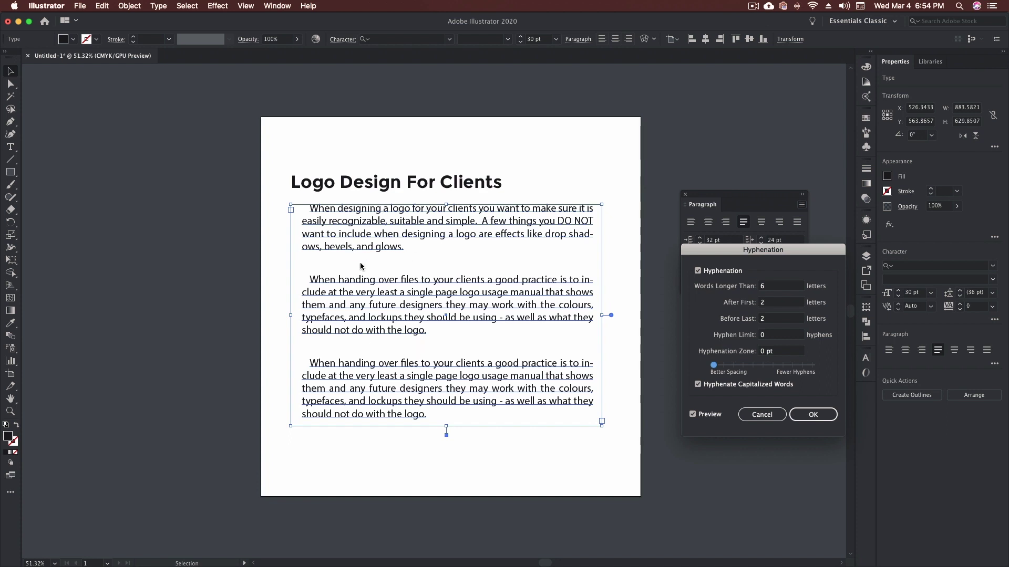
left_click(763, 365)
- Cancel the Hyphenation dialog and apply the Adobe Every-line Composer
left_click(762, 415)
left_click(801, 205)
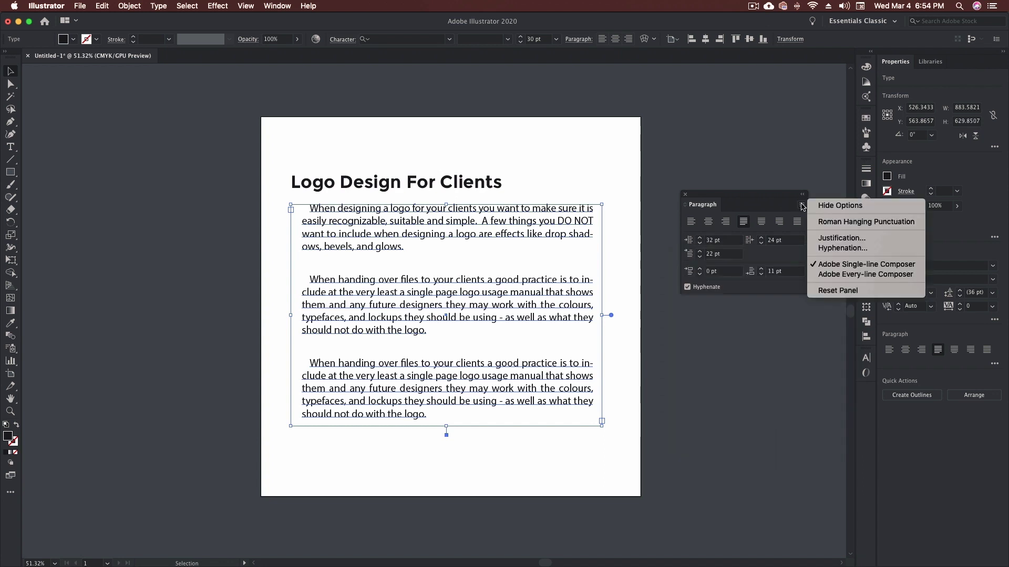
left_click(881, 274)
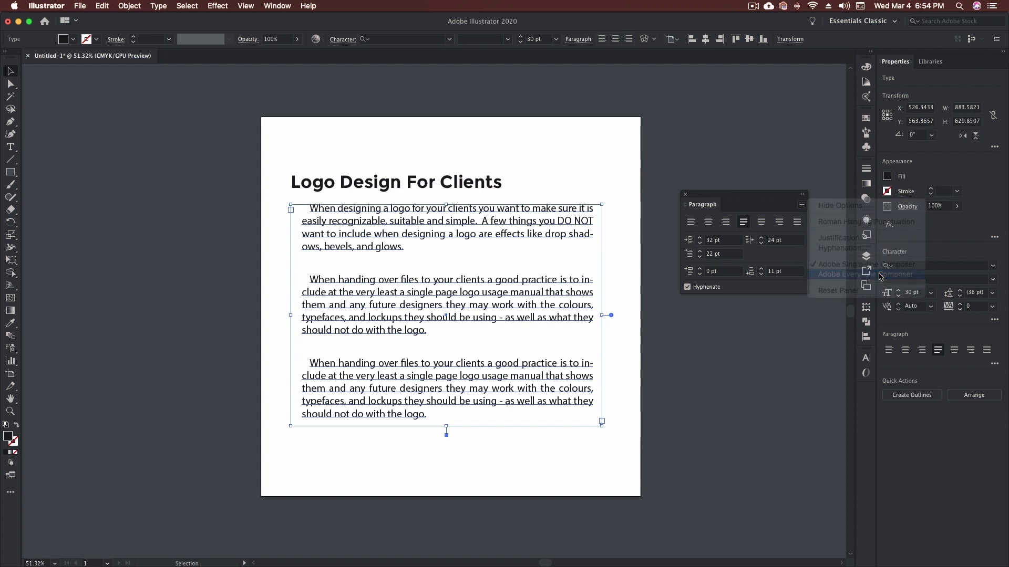
- Switch the body text back to the Adobe Single-line Composer
left_click(801, 205)
left_click(785, 205)
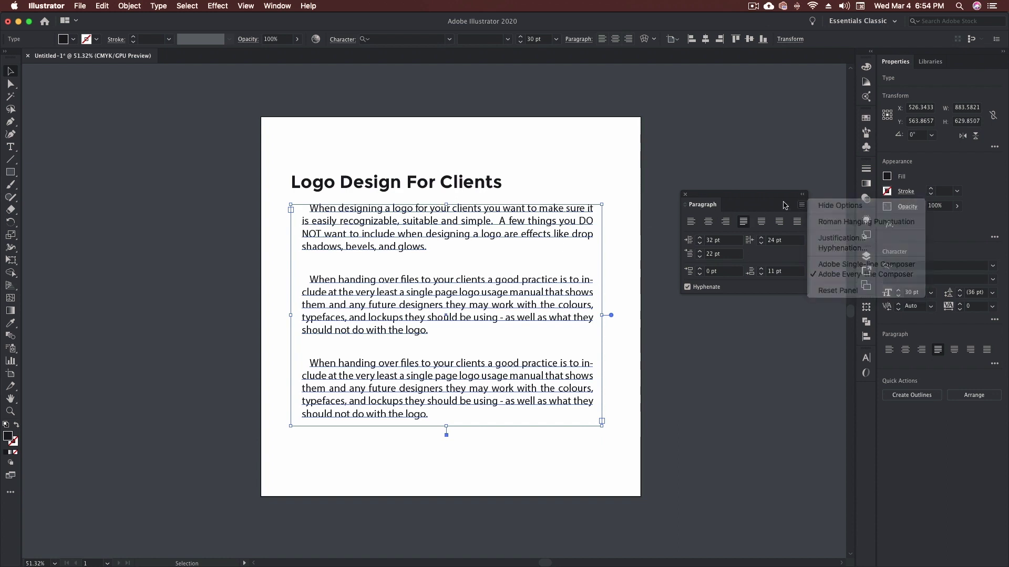
left_click(801, 205)
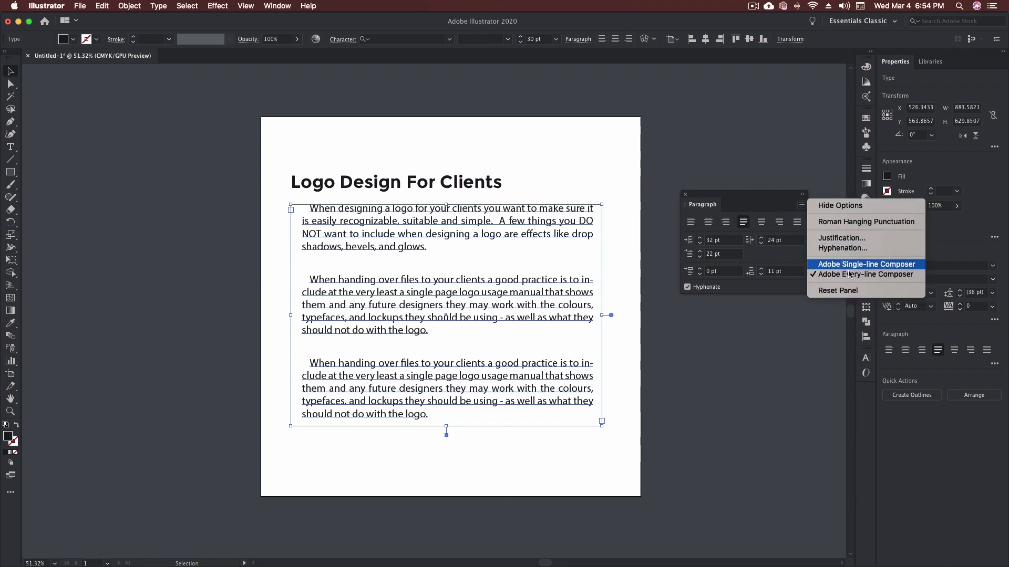
left_click(772, 208)
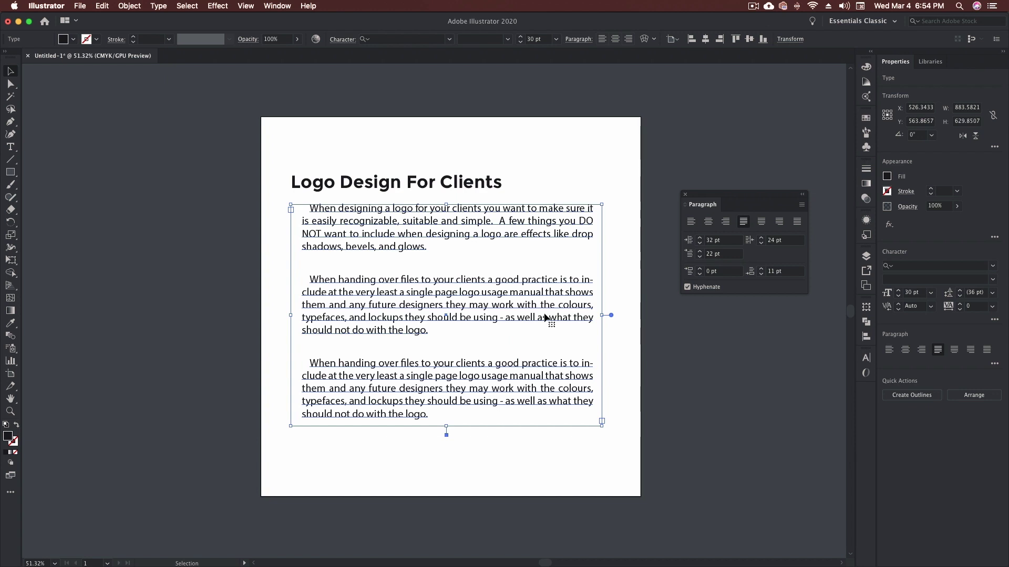
left_click(801, 205)
left_click(860, 264)
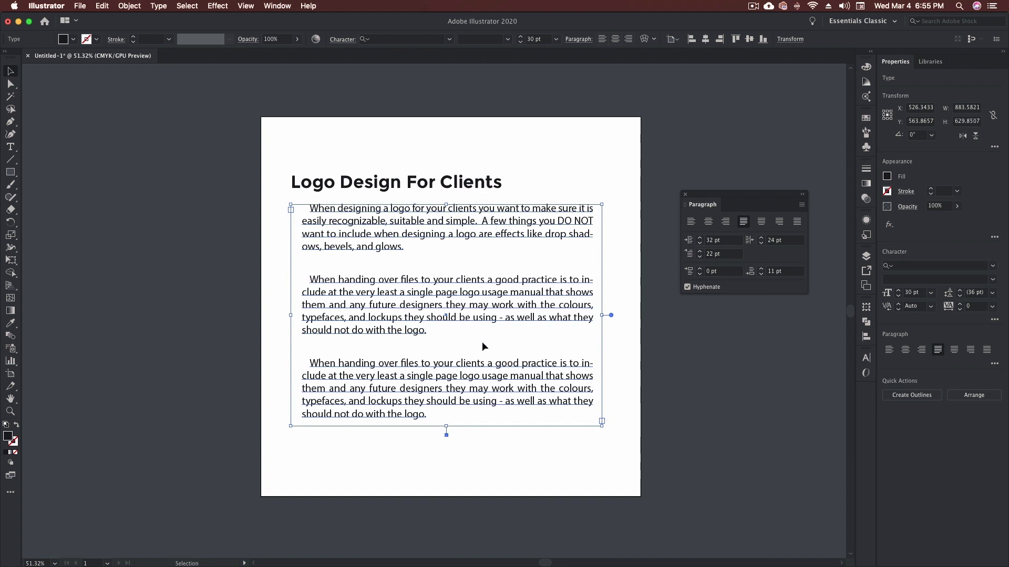
- Apply the Adobe Every-line Composer, then choose Reset Panel from the Paragraph panel menu
left_click(801, 206)
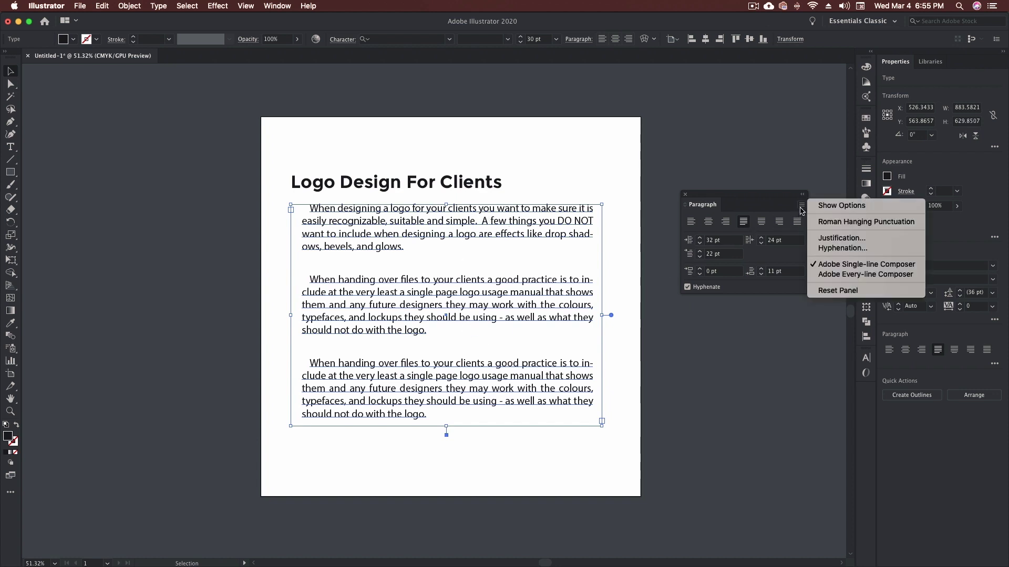
left_click(838, 277)
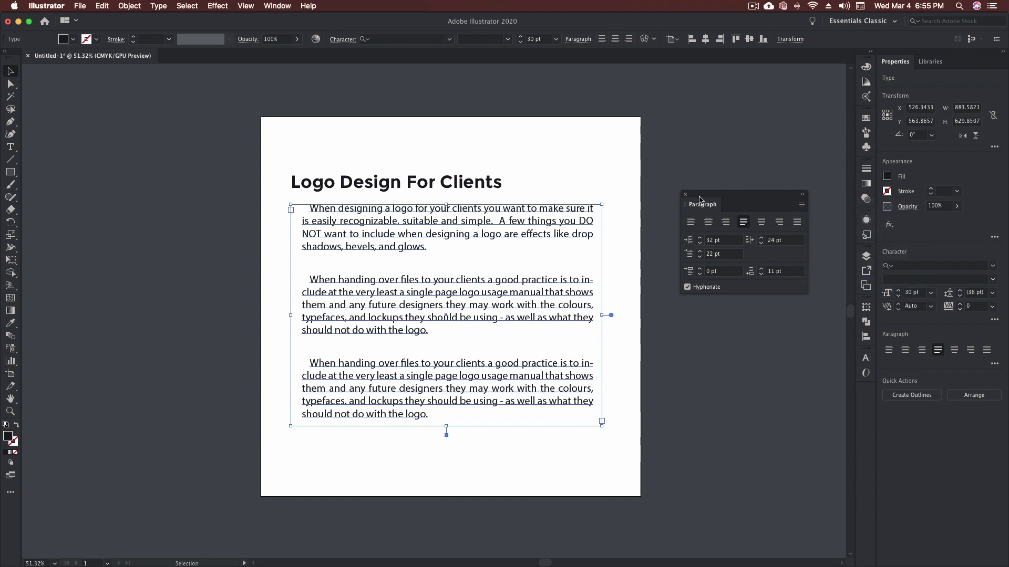
left_click(801, 205)
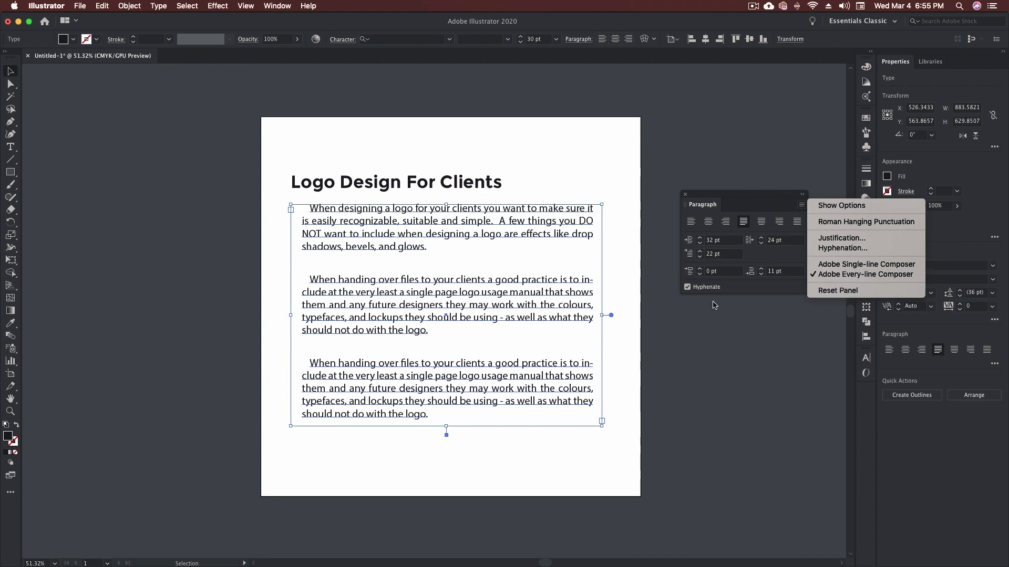
left_click(837, 292)
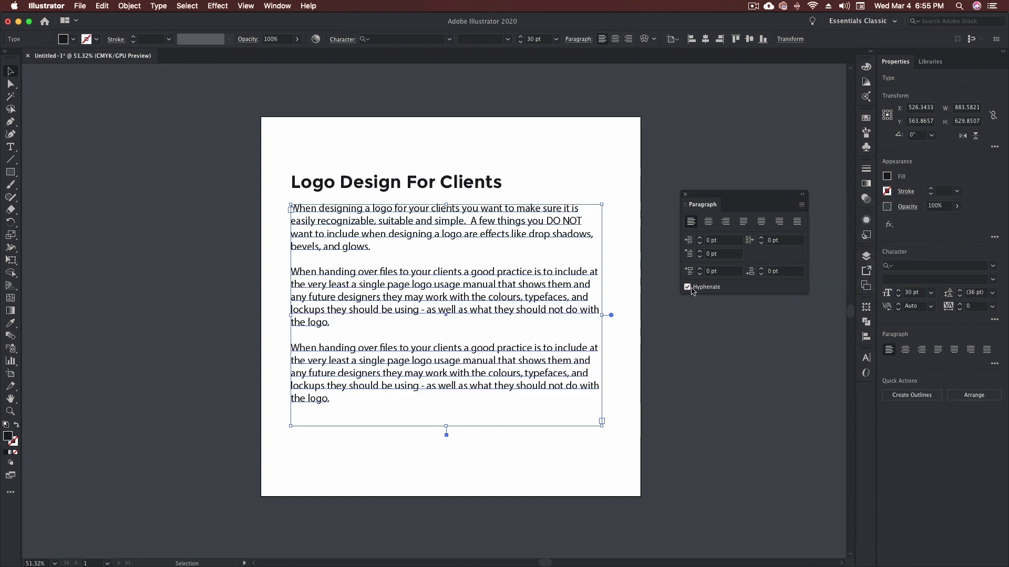